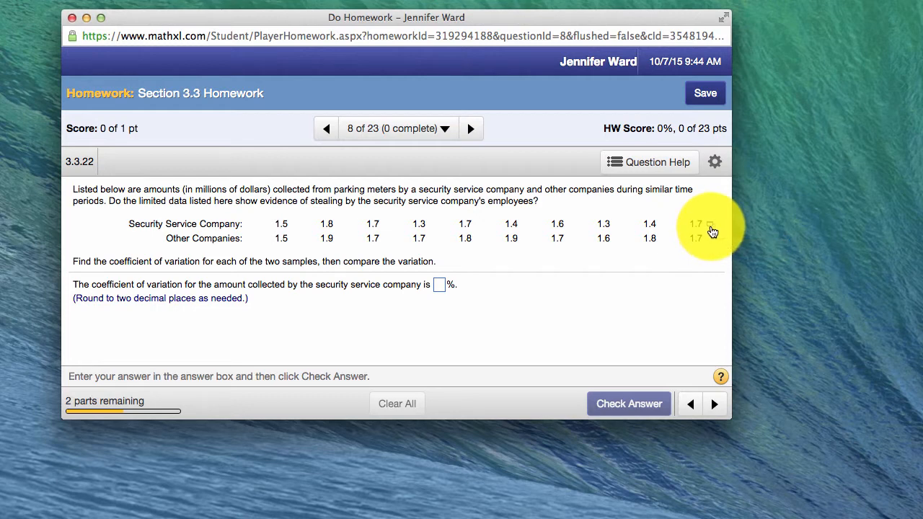
# - Open the parking meter data set in StatCrunch and reposition its window over the homework page
pyautogui.click(710, 227)
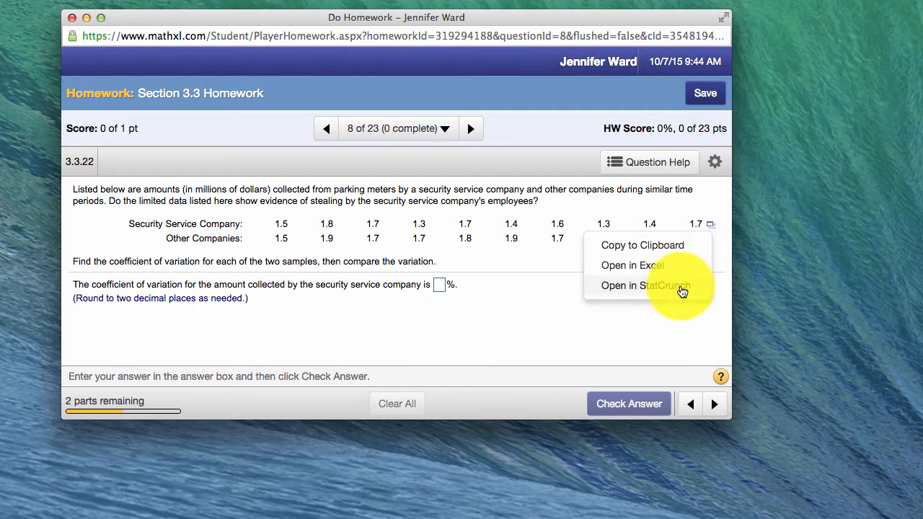
pyautogui.click(681, 287)
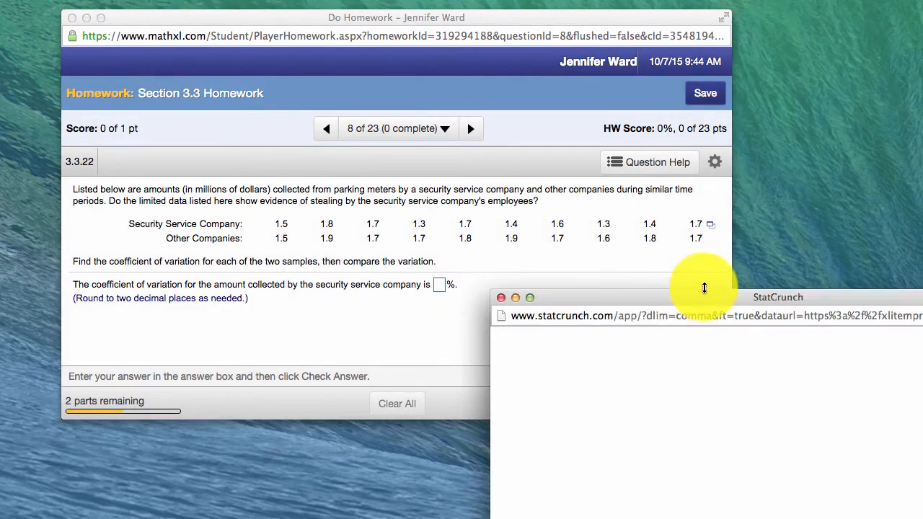
pyautogui.moveTo(687, 300); pyautogui.dragTo(528, 29)
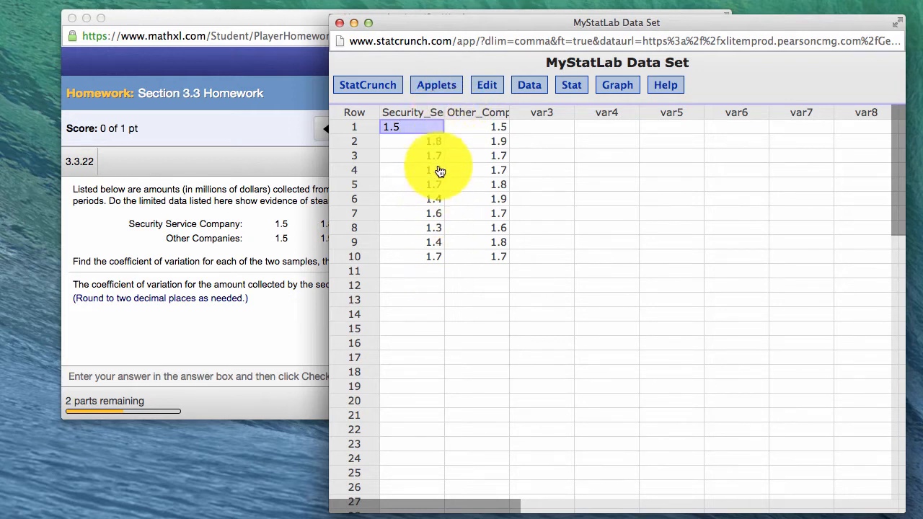
# - Widen the Security_Service_Company and Other_Companies columns to fit their full names, checking the data against the homework question
pyautogui.moveTo(444, 112); pyautogui.dragTo(566, 119)
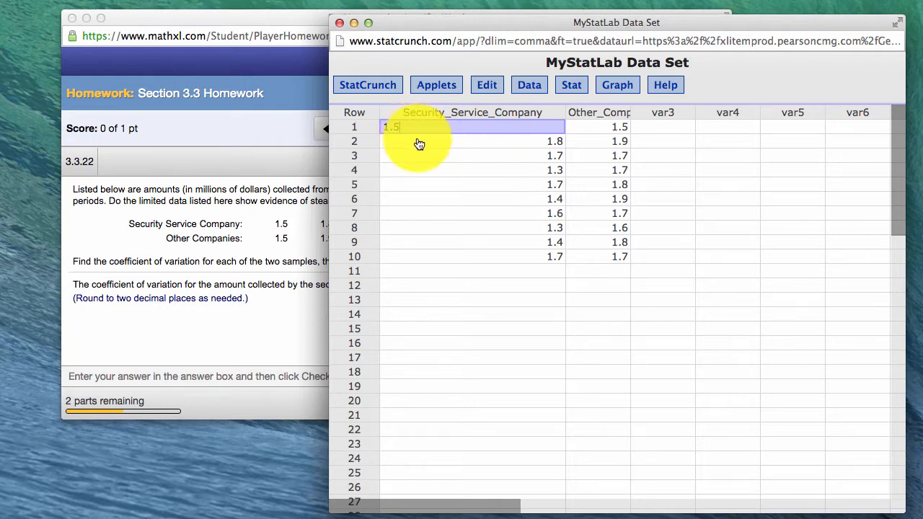
pyautogui.write('1.5')
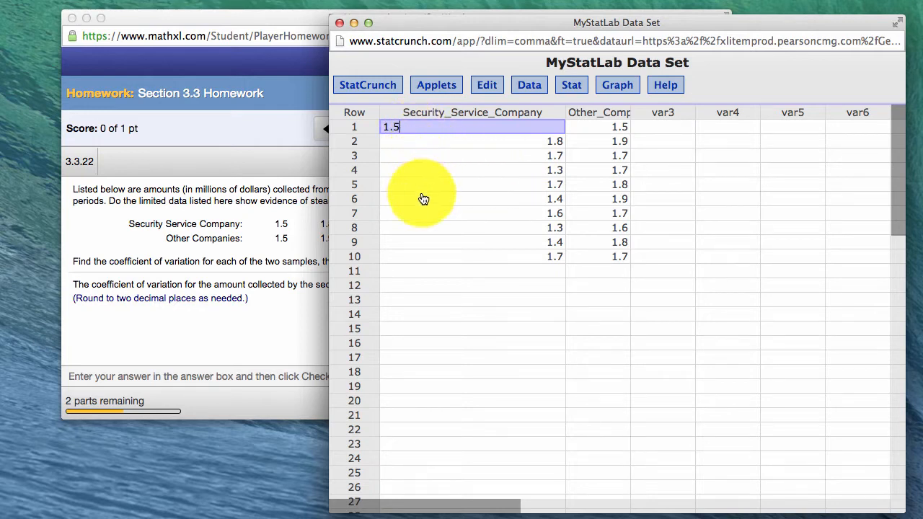
pyautogui.click(287, 248)
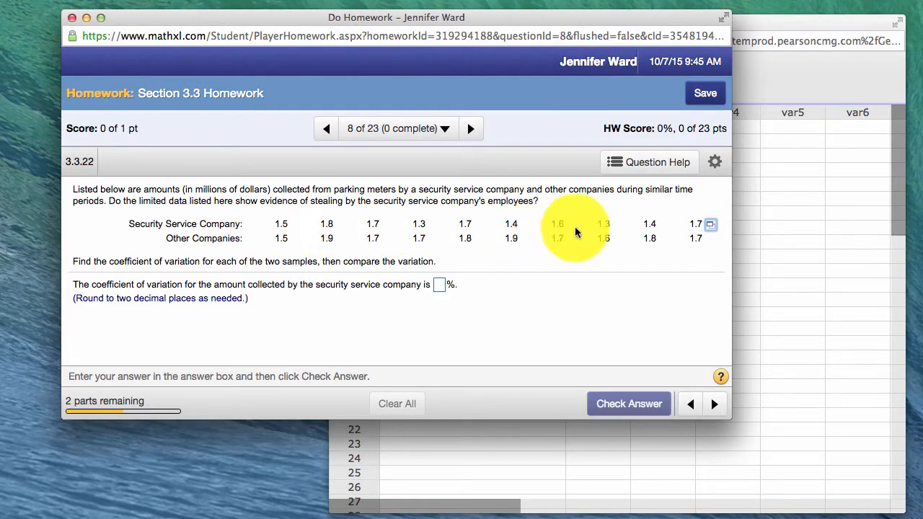
pyautogui.click(770, 194)
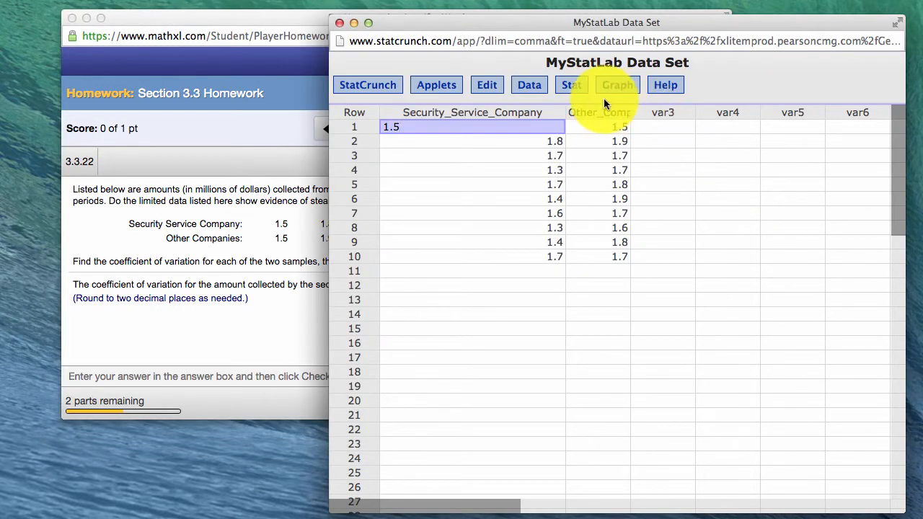
pyautogui.moveTo(630, 113); pyautogui.dragTo(674, 110)
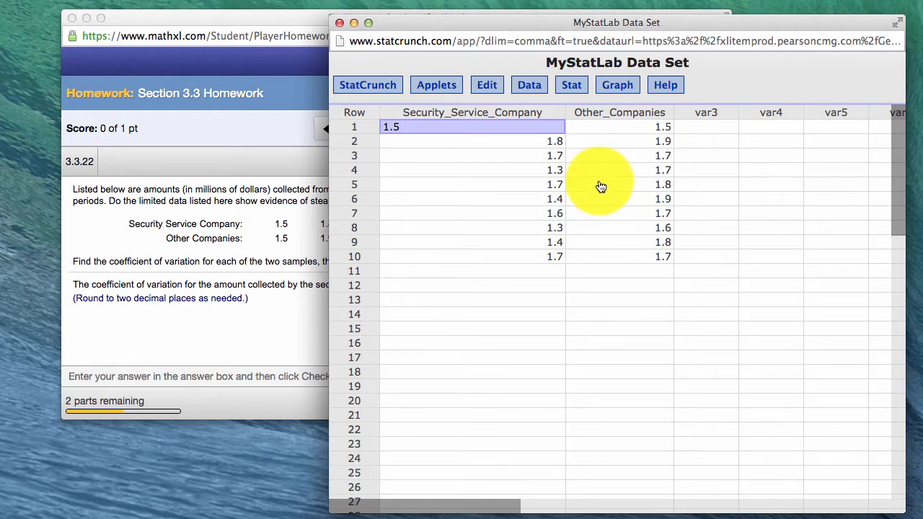
# - Start column summary statistics and select both Security_Service_Company and Other_Companies as the columns
pyautogui.click(574, 87)
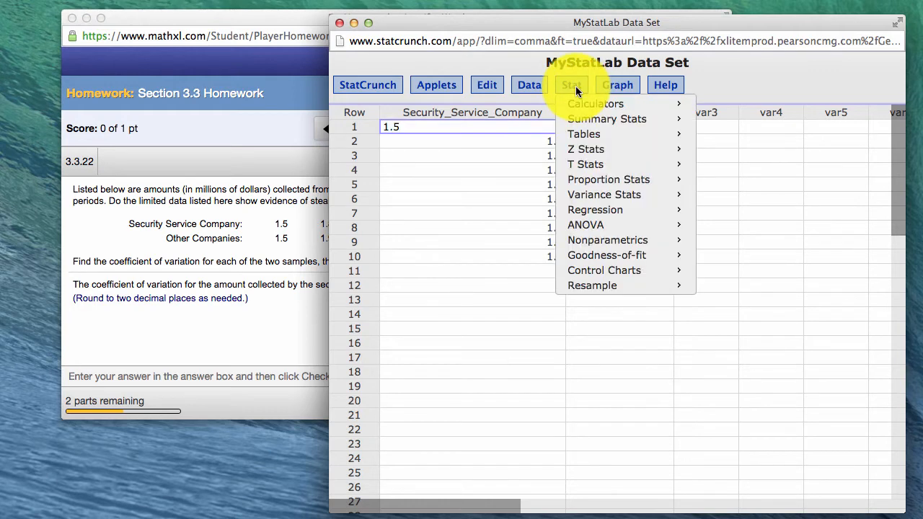
pyautogui.moveTo(580, 124)
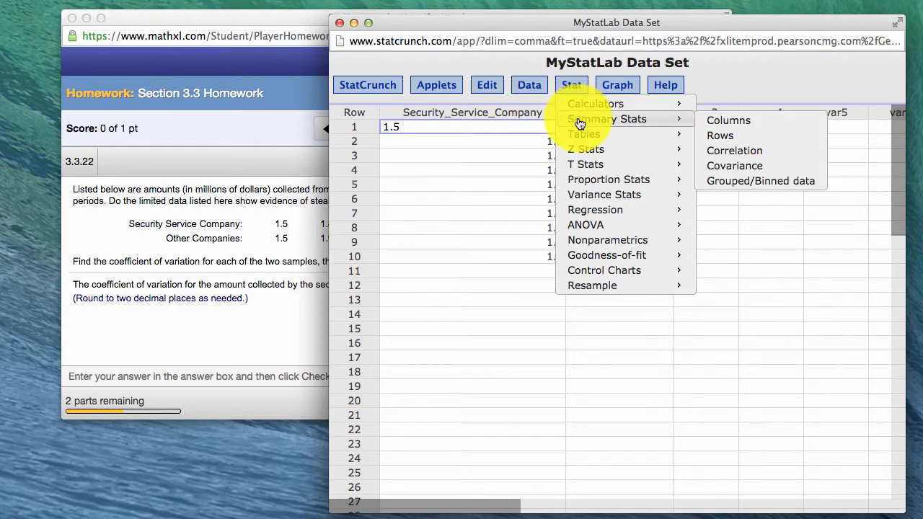
pyautogui.click(759, 125)
pyautogui.moveTo(679, 91); pyautogui.dragTo(724, 76)
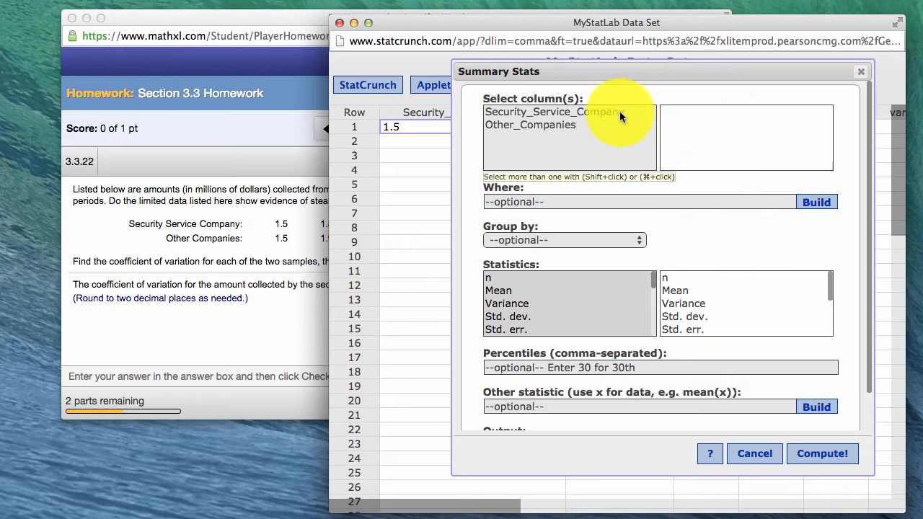
pyautogui.click(548, 112)
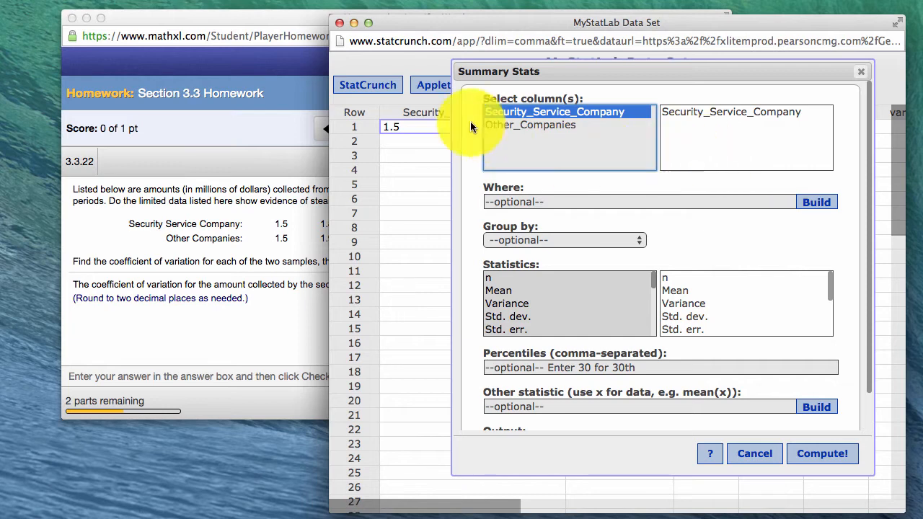
pyautogui.click(536, 124)
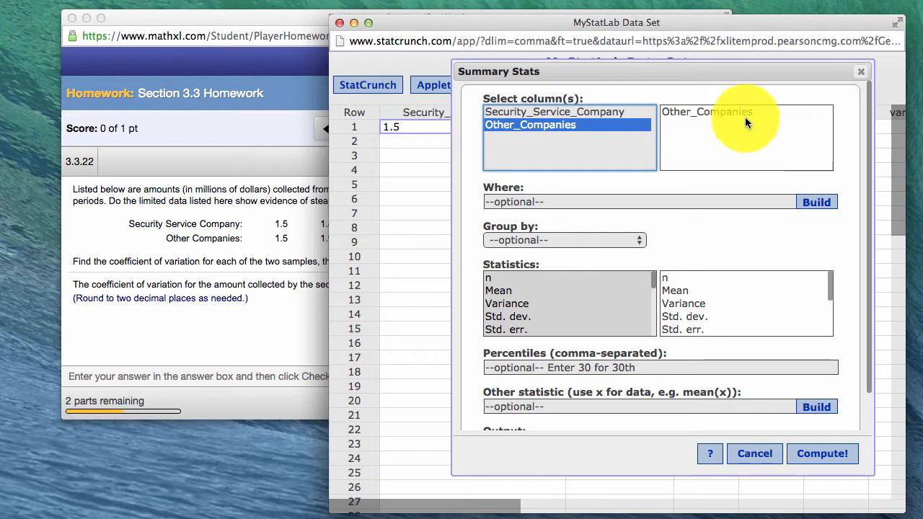
pyautogui.keyDown('super'); pyautogui.click(559, 112); pyautogui.keyUp('super')
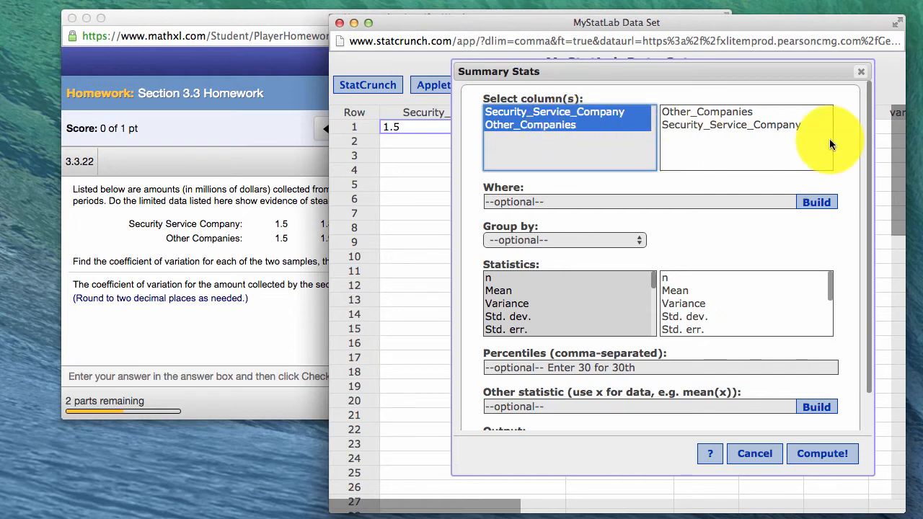
# - Select each data column individually and reselect both columns together for the summary statistics
pyautogui.click(713, 112)
pyautogui.click(541, 112)
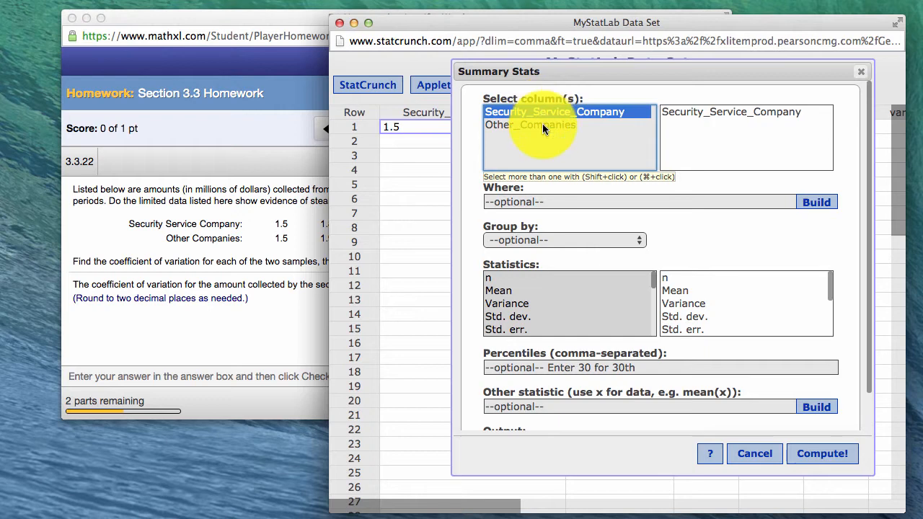
pyautogui.click(542, 124)
pyautogui.click(544, 114)
pyautogui.click(552, 123)
pyautogui.click(552, 113)
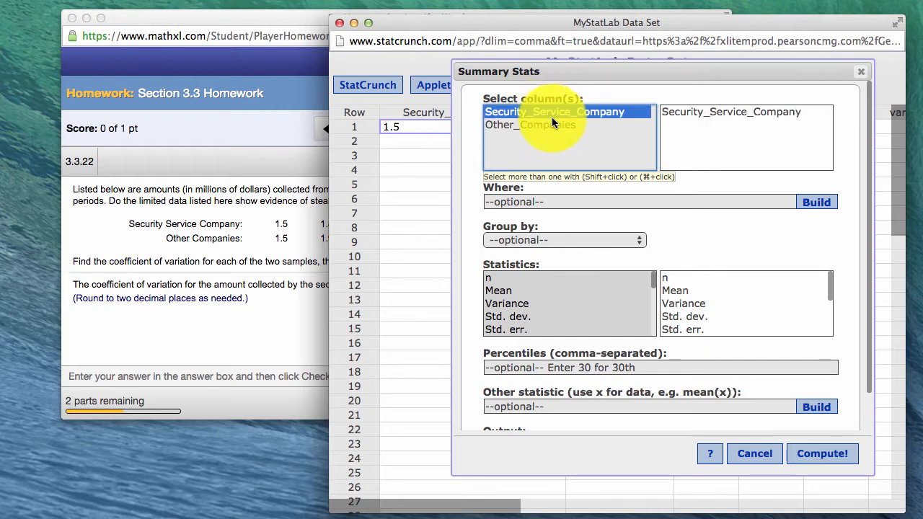
pyautogui.click(553, 125)
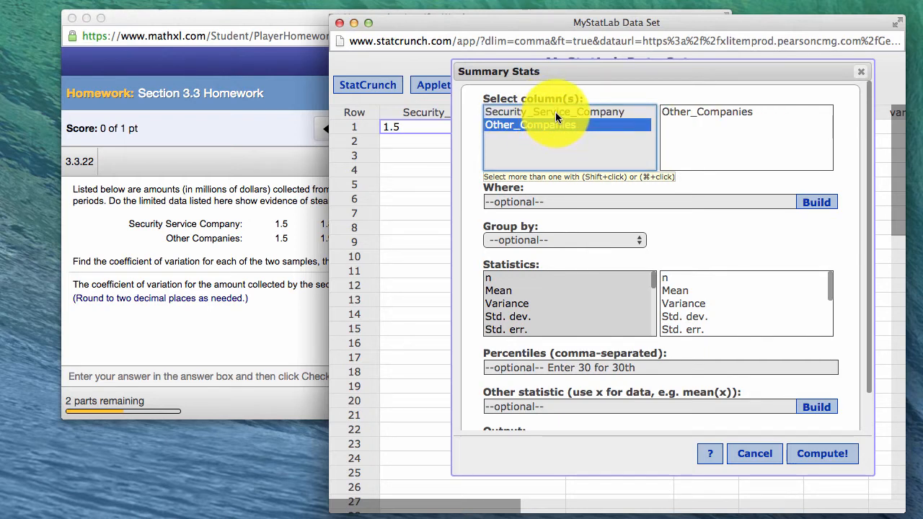
pyautogui.keyDown('super'); pyautogui.click(555, 111); pyautogui.keyUp('super')
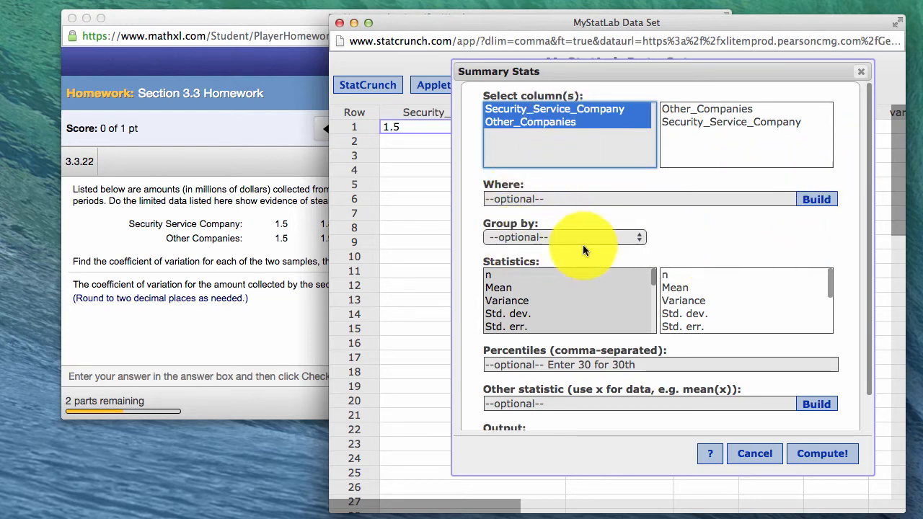
# - Examine which statistics are available and which are already chosen for the summary
pyautogui.scroll(-2, 582, 244)
pyautogui.scroll(-5, 583, 238)
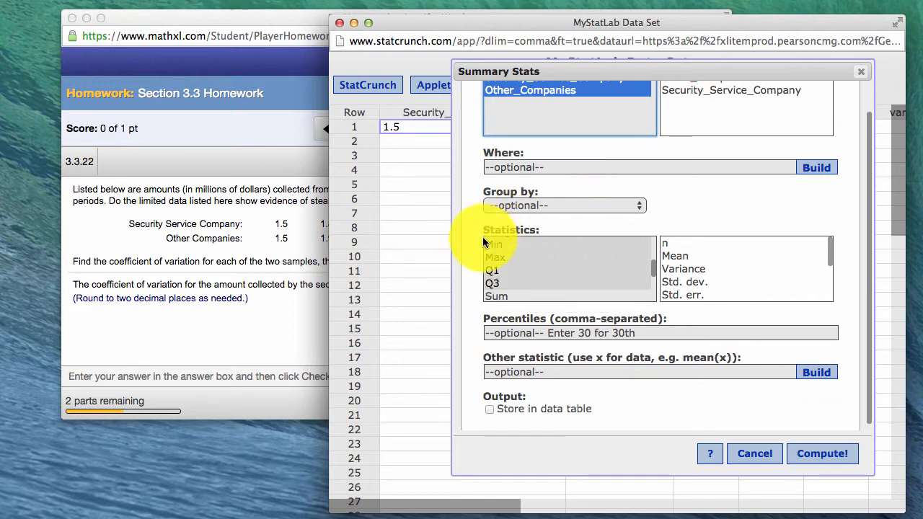
pyautogui.scroll(-1, 466, 238)
pyautogui.scroll(5, 513, 242)
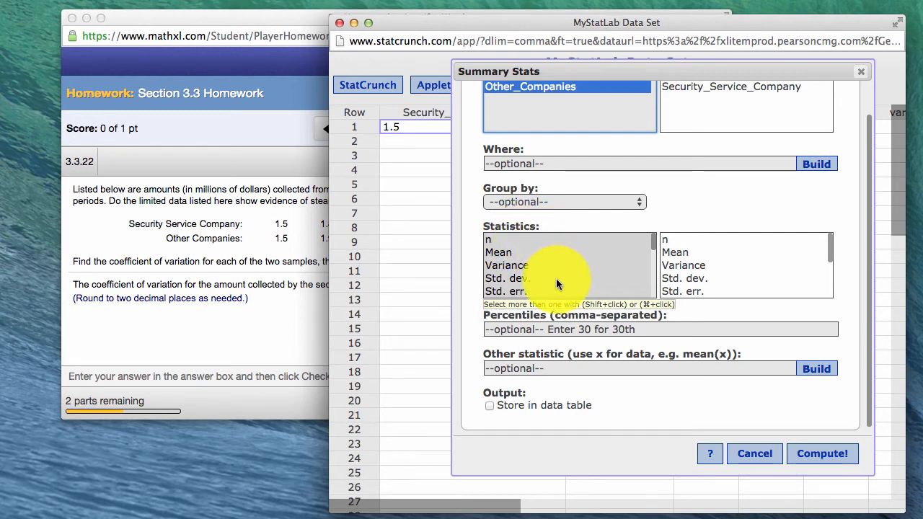
pyautogui.scroll(-1, 556, 280)
pyautogui.scroll(-1, 556, 284)
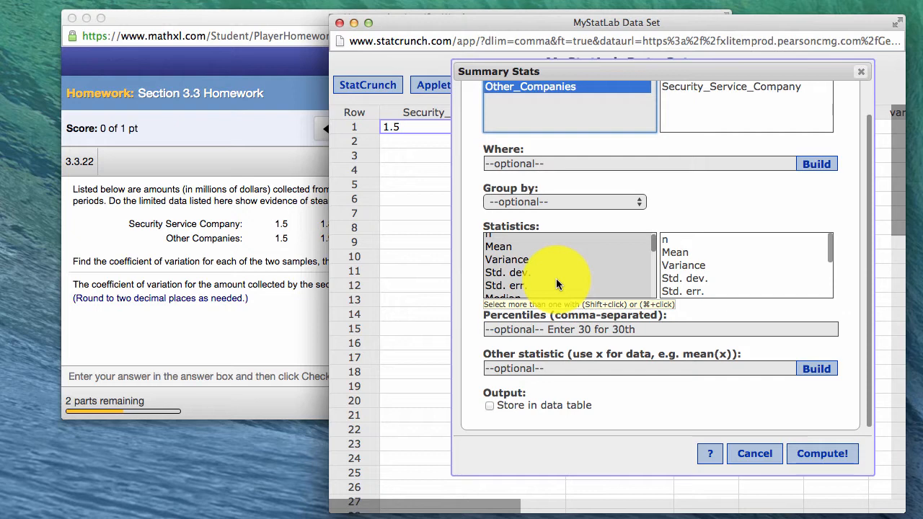
pyautogui.click(653, 249)
pyautogui.moveTo(653, 249); pyautogui.dragTo(653, 254)
pyautogui.scroll(-4, 652, 263)
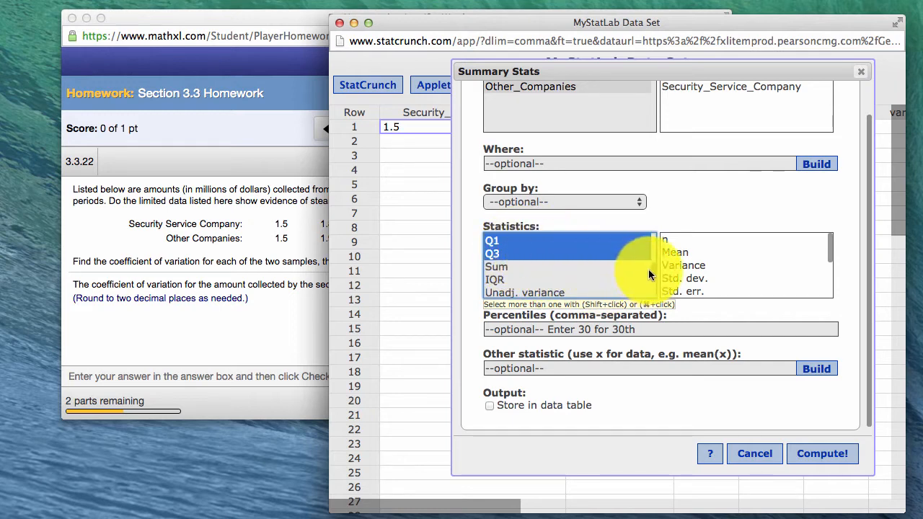
pyautogui.hotkey('shift', 'Up')
pyautogui.hotkey('shift', 'Up')
pyautogui.hotkey('shift', 'Up')
pyautogui.hotkey('shift', 'Up')
pyautogui.hotkey('shift', 'Up')
pyautogui.hotkey('shift', 'Up')
pyautogui.hotkey('shift', 'Up')
pyautogui.hotkey('shift', 'Up')
pyautogui.hotkey('shift', 'Up')
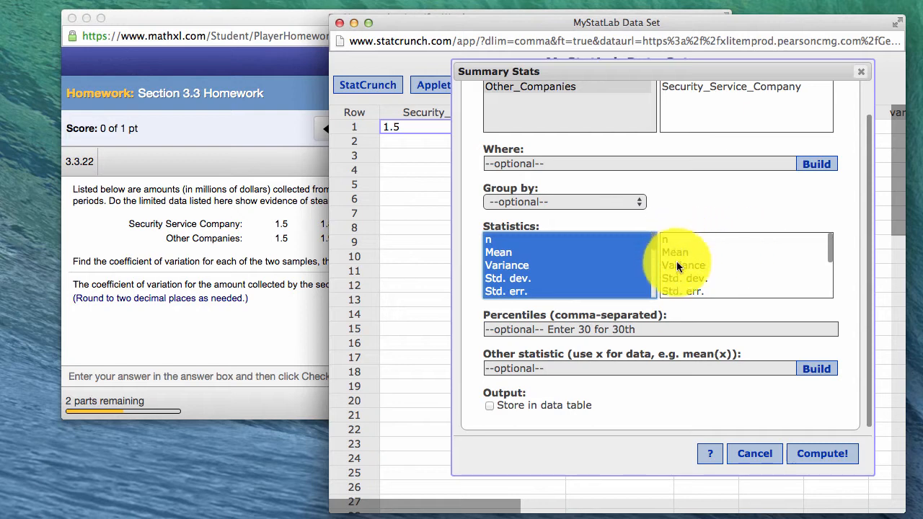
pyautogui.moveTo(828, 242); pyautogui.dragTo(829, 251)
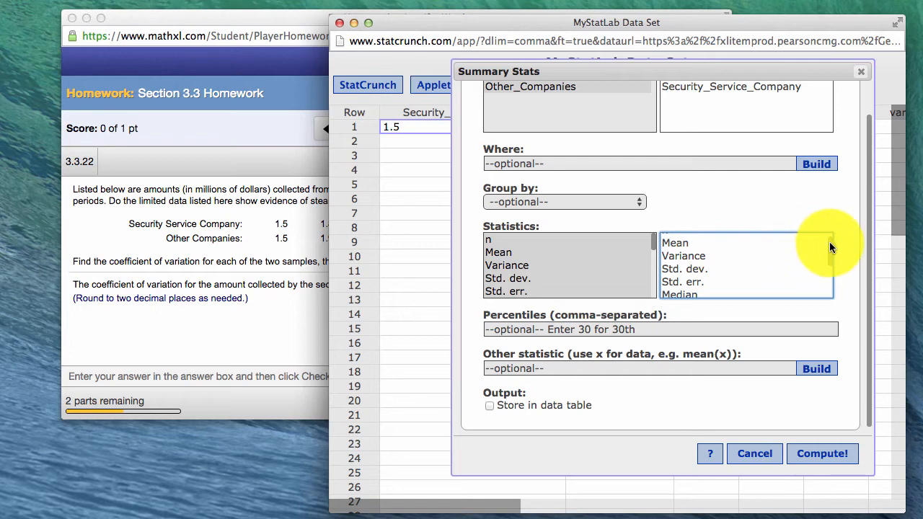
pyautogui.moveTo(830, 242)
pyautogui.mouseDown()
pyautogui.moveTo(830, 281)
pyautogui.moveTo(832, 238)
pyautogui.mouseUp()
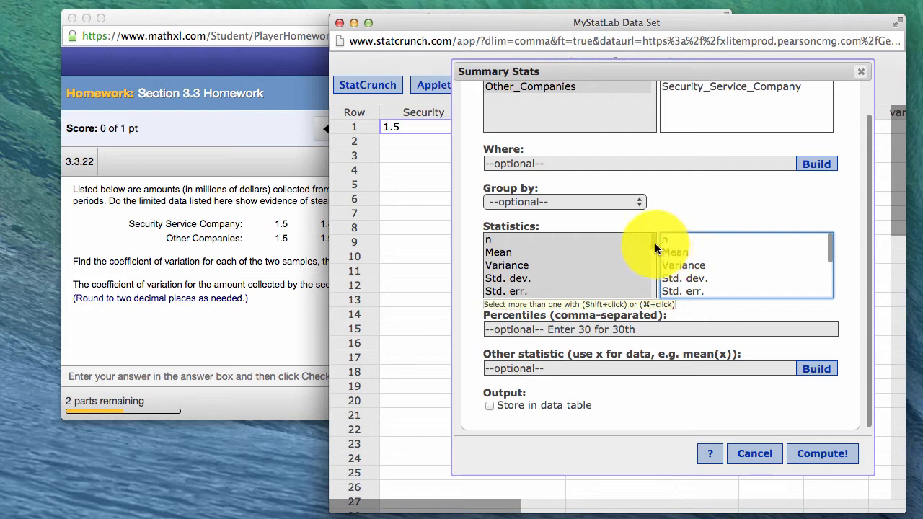
# - Add Sum and IQR to the chosen statistics, keeping the default ones selected
pyautogui.press('super+a')
pyautogui.moveTo(655, 244); pyautogui.dragTo(658, 279)
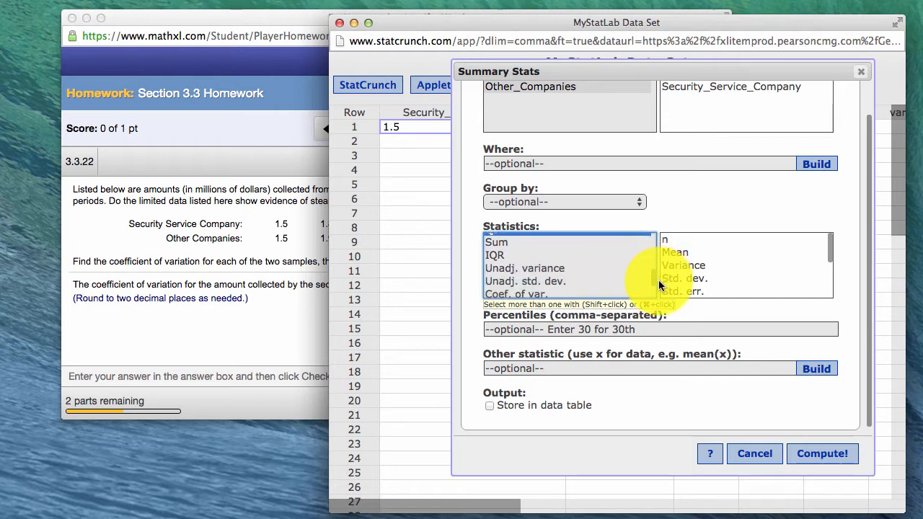
pyautogui.keyDown('shift'); pyautogui.click(496, 260); pyautogui.keyUp('shift')
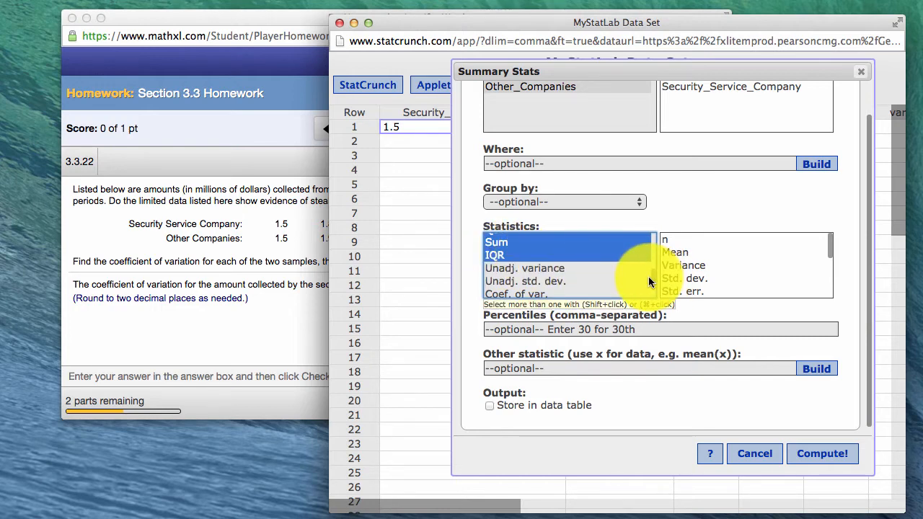
# - Add the coefficient of variation (Coef. of var.) to the chosen statistics
pyautogui.scroll(1, 651, 277)
pyautogui.scroll(1, 651, 273)
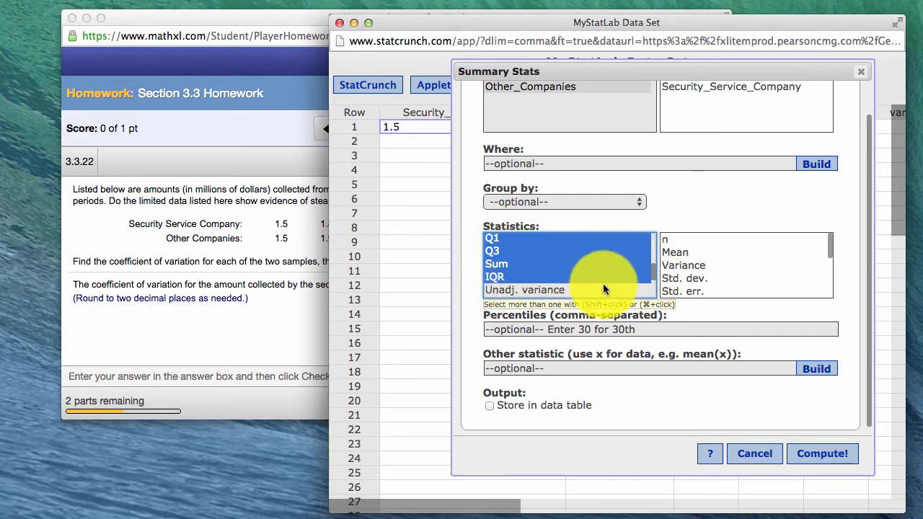
pyautogui.scroll(-3, 655, 274)
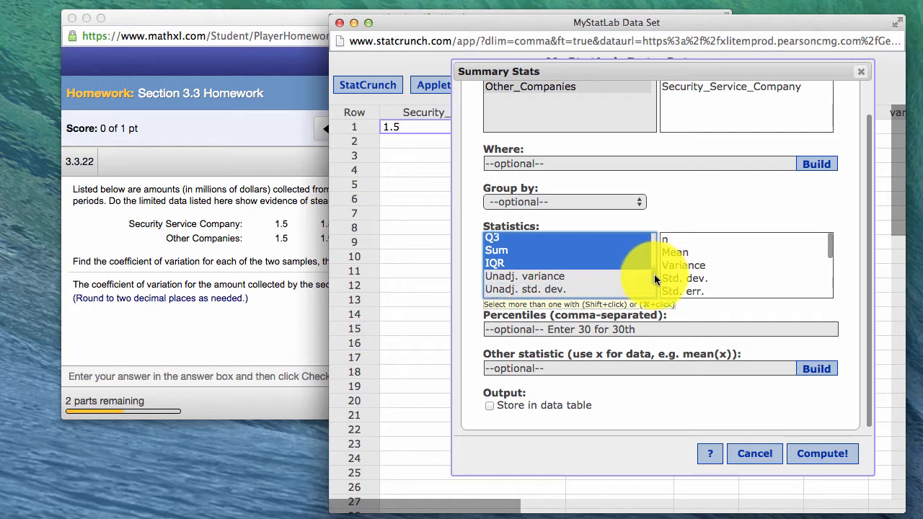
pyautogui.scroll(-1, 655, 281)
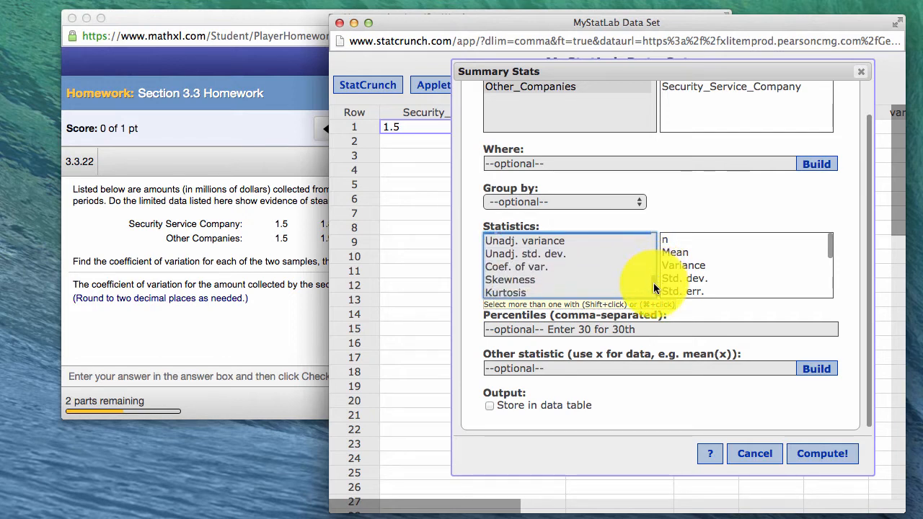
pyautogui.click(537, 272)
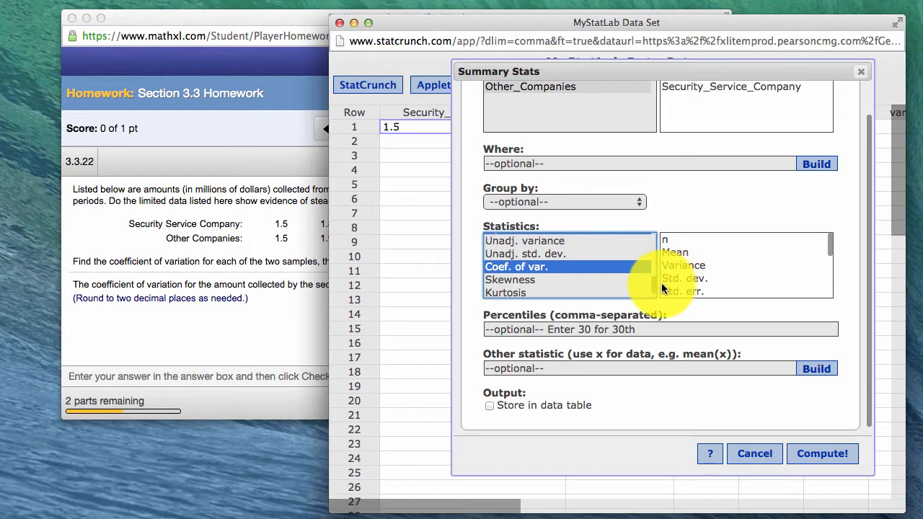
# - Review the complete list of statistics chosen for the summary, from n through Coef. of var
pyautogui.hotkey('shift', 'Up')
pyautogui.hotkey('shift', 'Up')
pyautogui.hotkey('shift', 'Up')
pyautogui.hotkey('shift', 'Up')
pyautogui.hotkey('shift', 'Up')
pyautogui.hotkey('shift', 'Up')
pyautogui.hotkey('shift', 'Up')
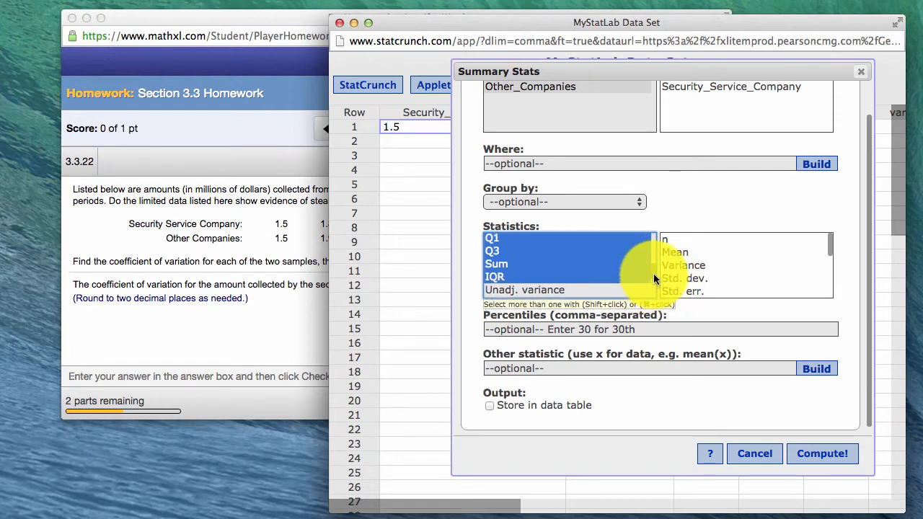
pyautogui.hotkey('shift', 'Up')
pyautogui.hotkey('shift', 'Up')
pyautogui.hotkey('shift', 'Up')
pyautogui.hotkey('shift', 'Up')
pyautogui.hotkey('shift', 'Up')
pyautogui.hotkey('shift', 'Up')
pyautogui.hotkey('shift', 'Up')
pyautogui.hotkey('shift', 'Up')
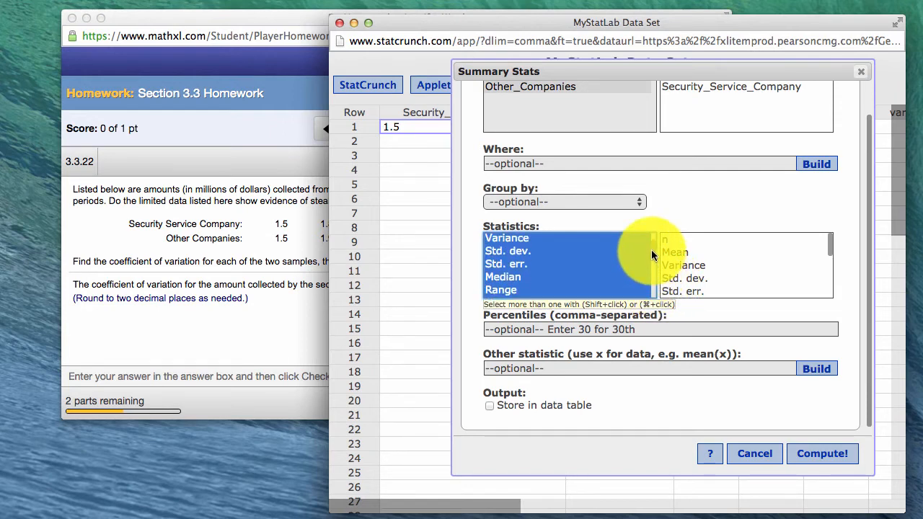
pyautogui.click(831, 240)
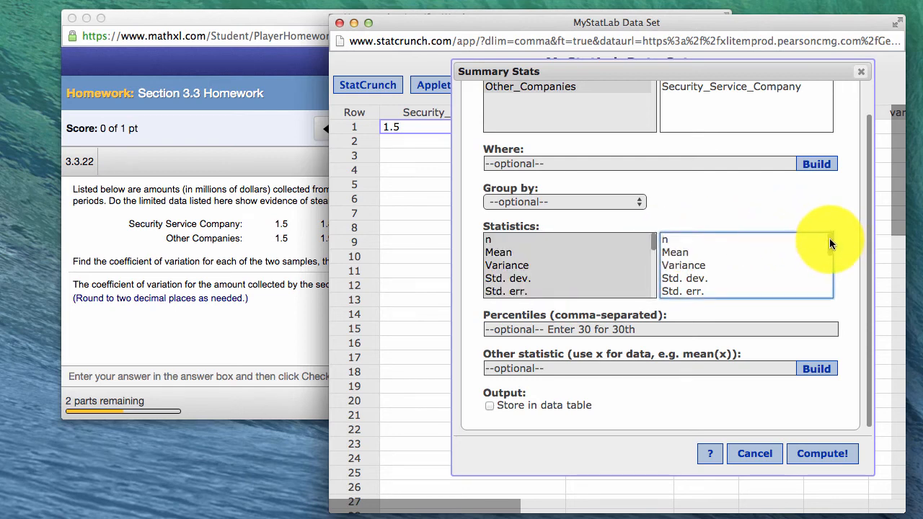
pyautogui.moveTo(829, 239); pyautogui.dragTo(830, 284)
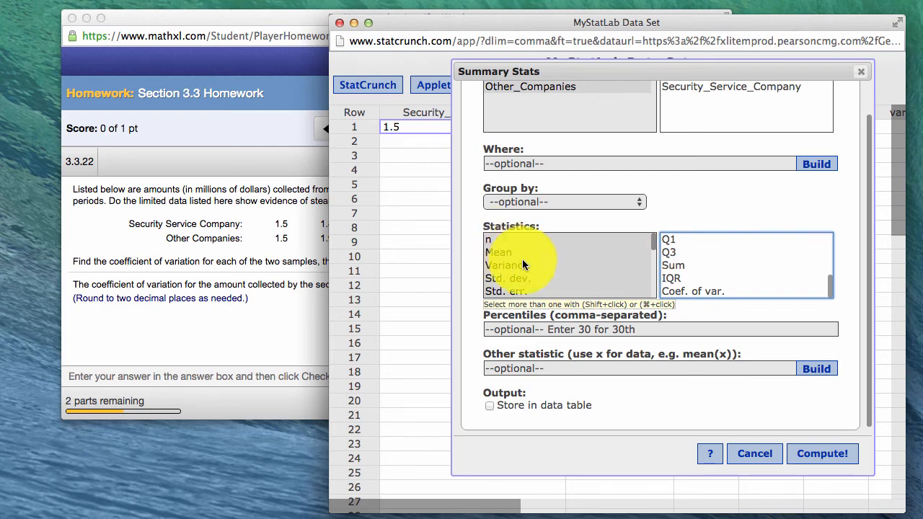
# - Replace the chosen summary statistics with just n, Mean, Variance and Std. dev
pyautogui.click(502, 251)
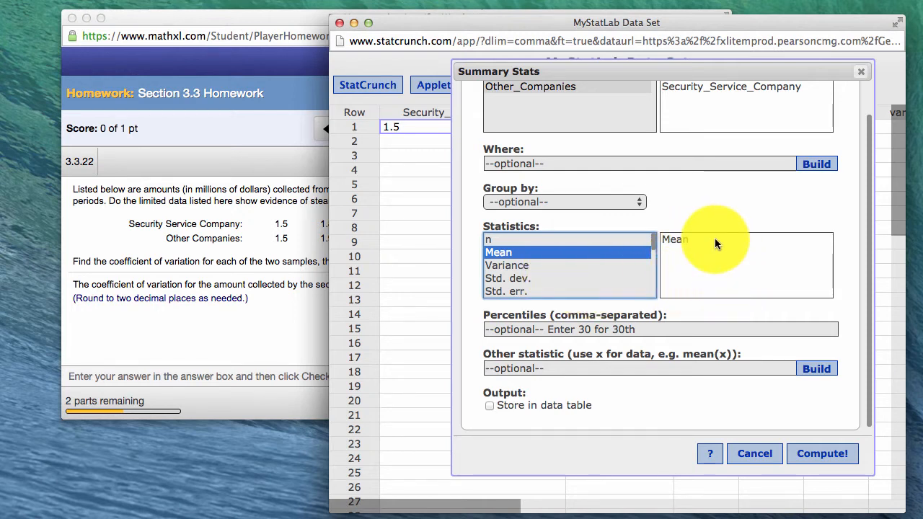
pyautogui.click(495, 239)
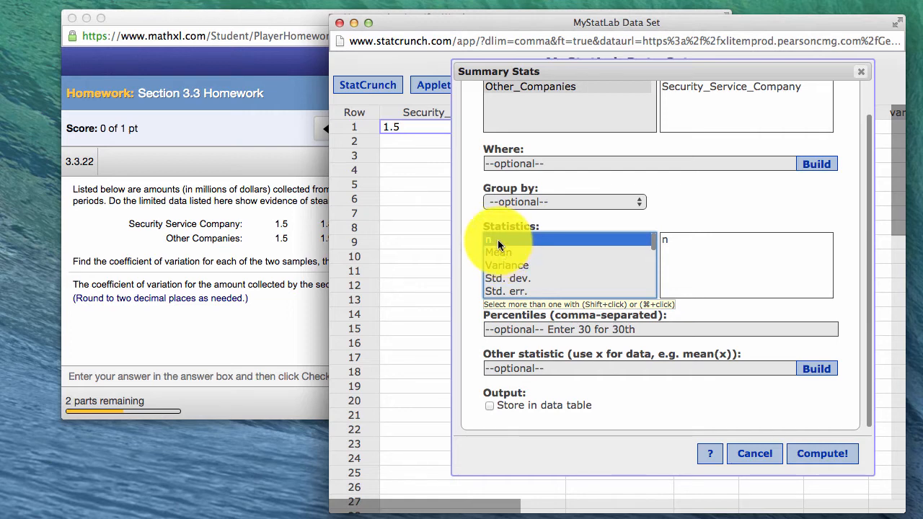
pyautogui.keyDown('super'); pyautogui.click(498, 239); pyautogui.keyUp('super')
pyautogui.click(498, 239)
pyautogui.keyDown('shift'); pyautogui.click(502, 250); pyautogui.keyUp('shift')
pyautogui.keyDown('shift'); pyautogui.click(506, 265); pyautogui.keyUp('shift')
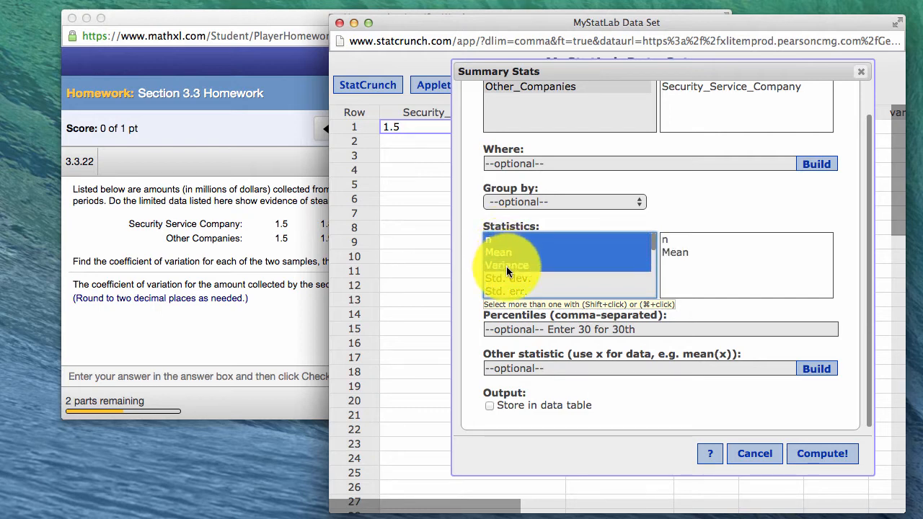
pyautogui.keyDown('shift'); pyautogui.click(511, 281); pyautogui.keyUp('shift')
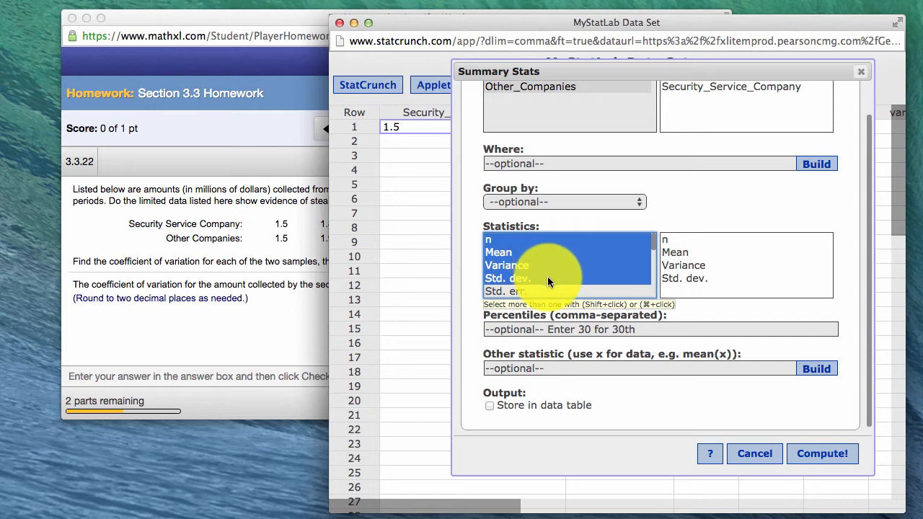
# - Add Median, Range and Min to the chosen statistics, leaving out Std. err
pyautogui.scroll(-2, 547, 276)
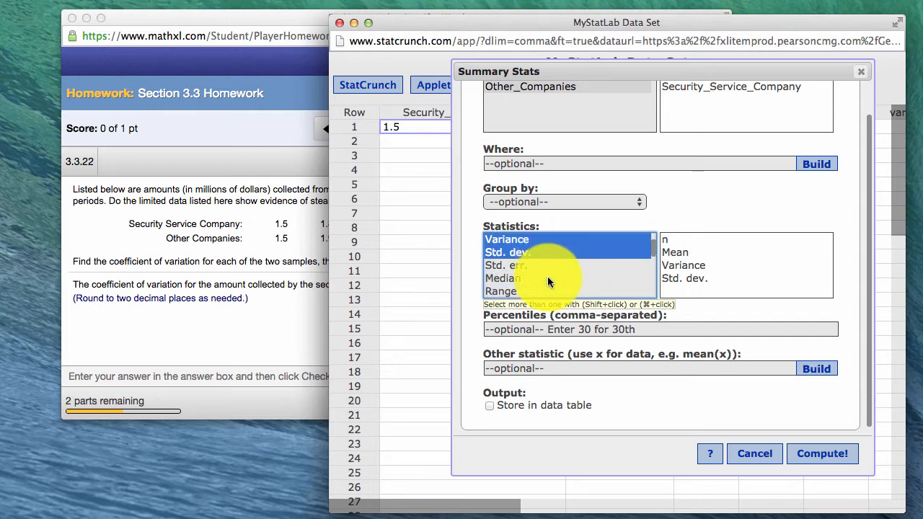
pyautogui.scroll(-2, 547, 276)
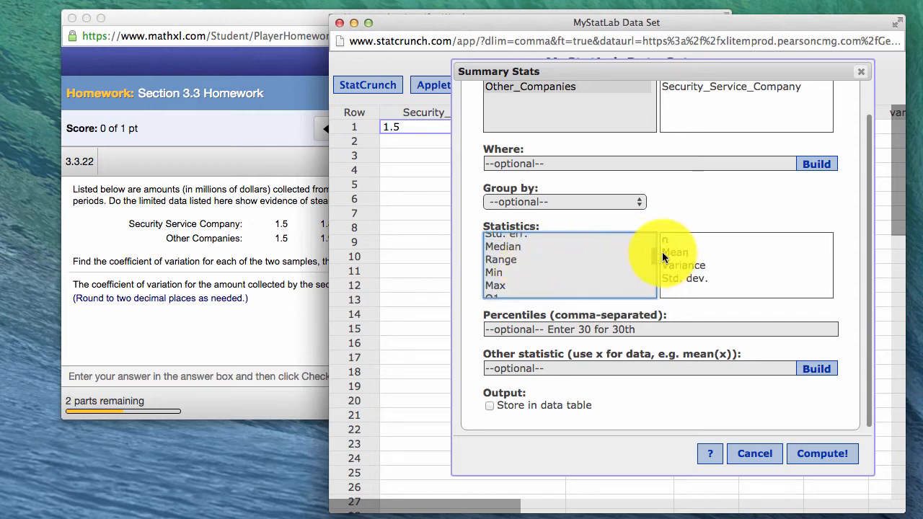
pyautogui.scroll(2, 654, 251)
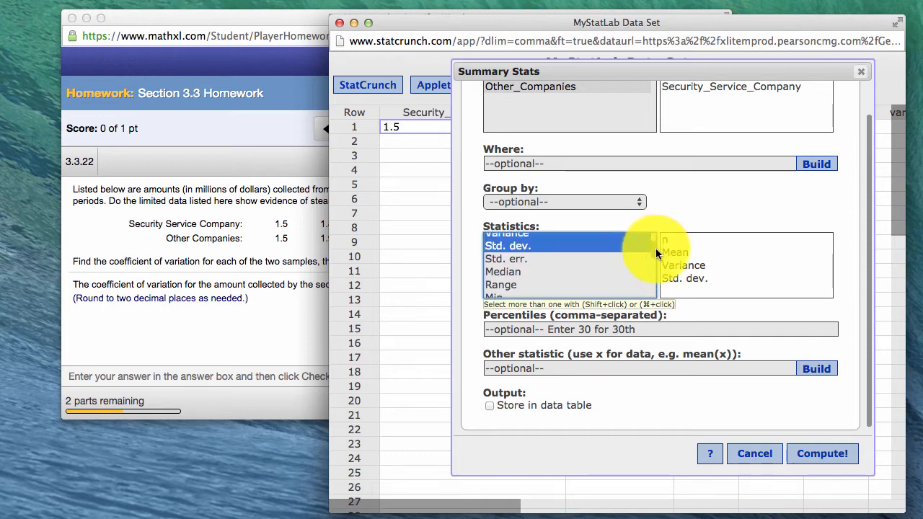
pyautogui.scroll(-2, 655, 251)
pyautogui.scroll(1, 656, 253)
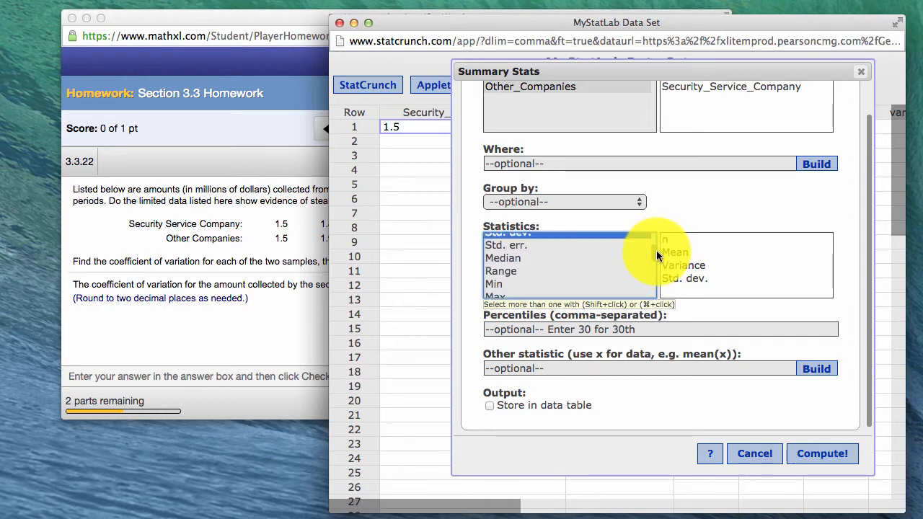
pyautogui.keyDown('super'); pyautogui.click(513, 259); pyautogui.keyUp('super')
pyautogui.keyDown('super'); pyautogui.click(510, 272); pyautogui.keyUp('super')
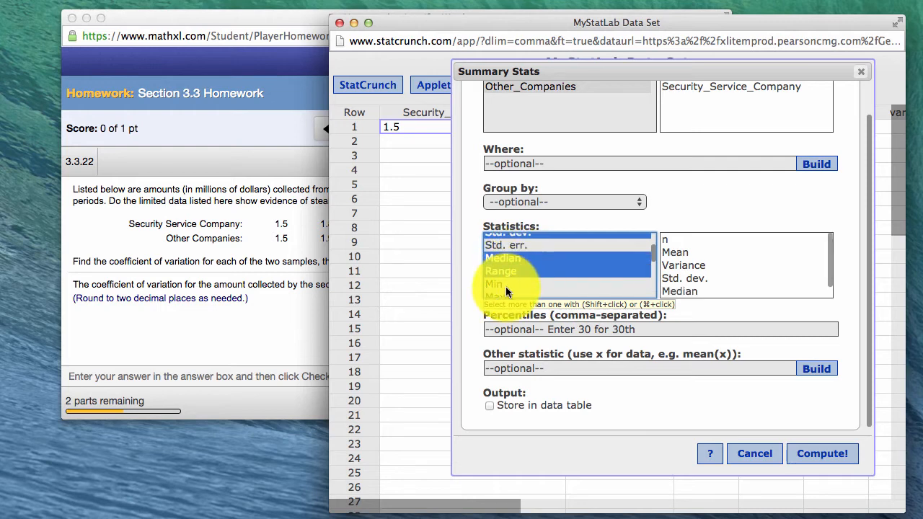
pyautogui.keyDown('super'); pyautogui.click(506, 286); pyautogui.keyUp('super')
# - Add Max, Q1 and Q3 to the chosen statistics
pyautogui.moveTo(656, 253); pyautogui.dragTo(653, 266)
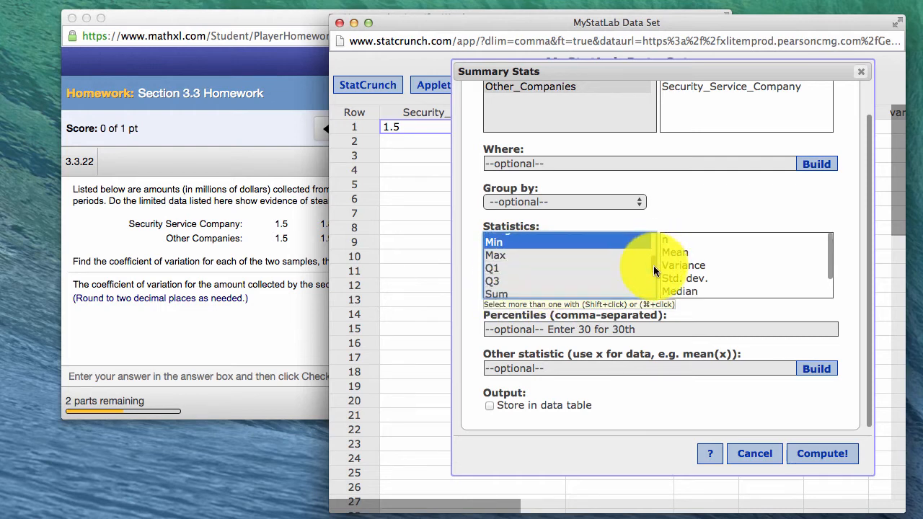
pyautogui.keyDown('super'); pyautogui.click(497, 257); pyautogui.keyUp('super')
pyautogui.keyDown('super'); pyautogui.click(499, 269); pyautogui.keyUp('super')
pyautogui.keyDown('super'); pyautogui.click(500, 281); pyautogui.keyUp('super')
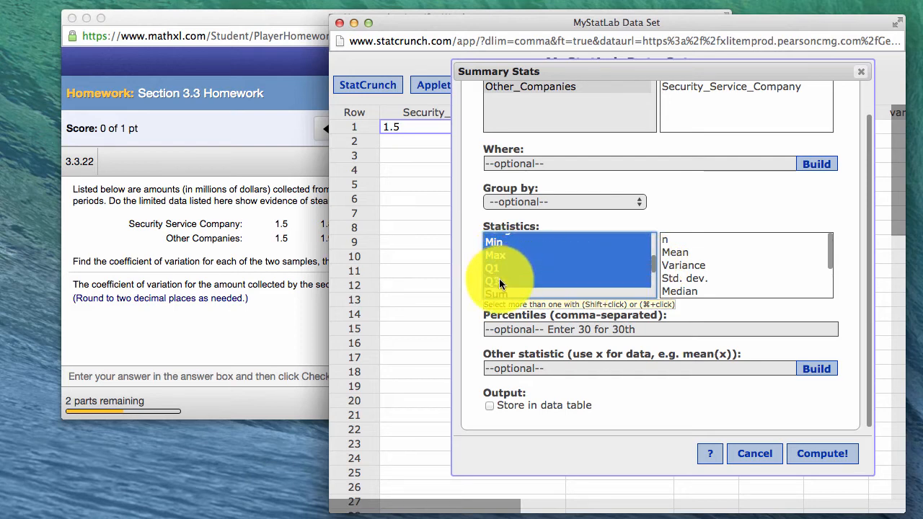
# - Add IQR, Coef. of var. and Mode to the chosen statistics and compute the summary
pyautogui.moveTo(655, 264); pyautogui.dragTo(653, 291)
pyautogui.keyDown('super'); pyautogui.click(493, 260); pyautogui.keyUp('super')
pyautogui.keyDown('super'); pyautogui.click(534, 285); pyautogui.keyUp('super')
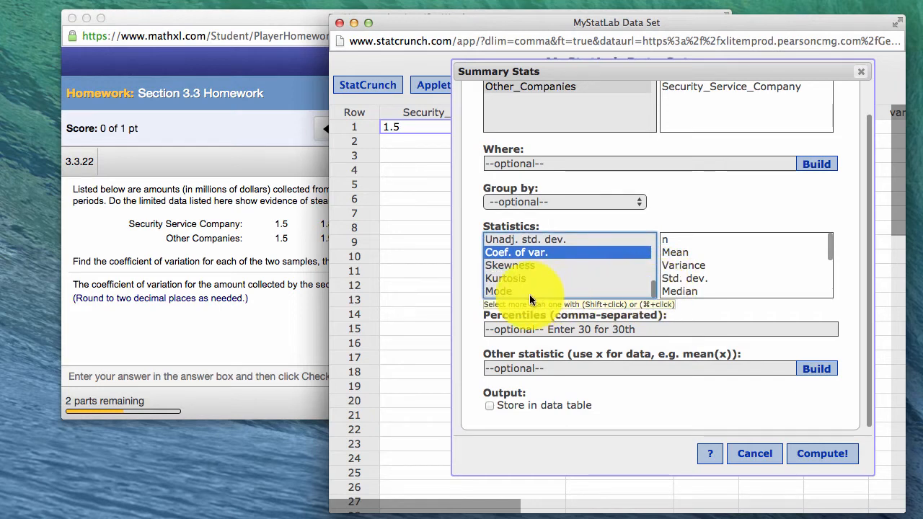
pyautogui.keyDown('super'); pyautogui.click(505, 292); pyautogui.keyUp('super')
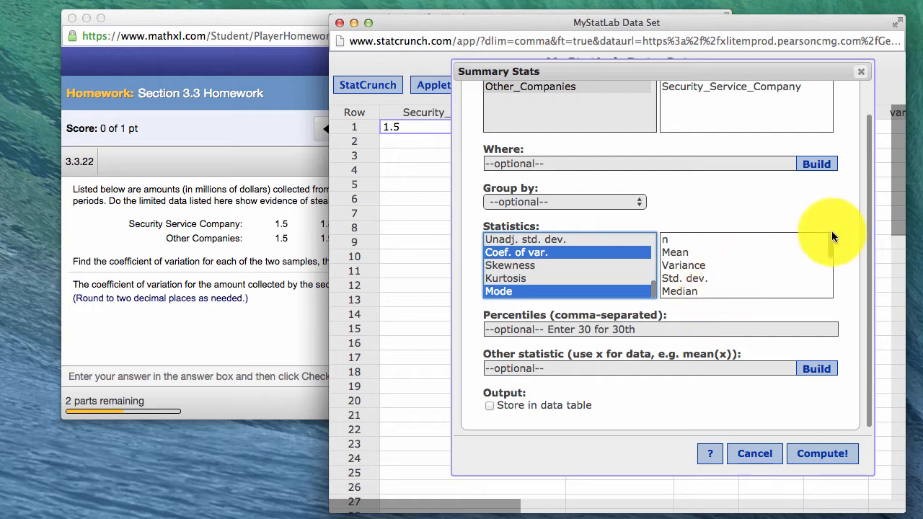
pyautogui.moveTo(829, 239)
pyautogui.mouseDown()
pyautogui.moveTo(832, 281)
pyautogui.moveTo(832, 239)
pyautogui.mouseUp()
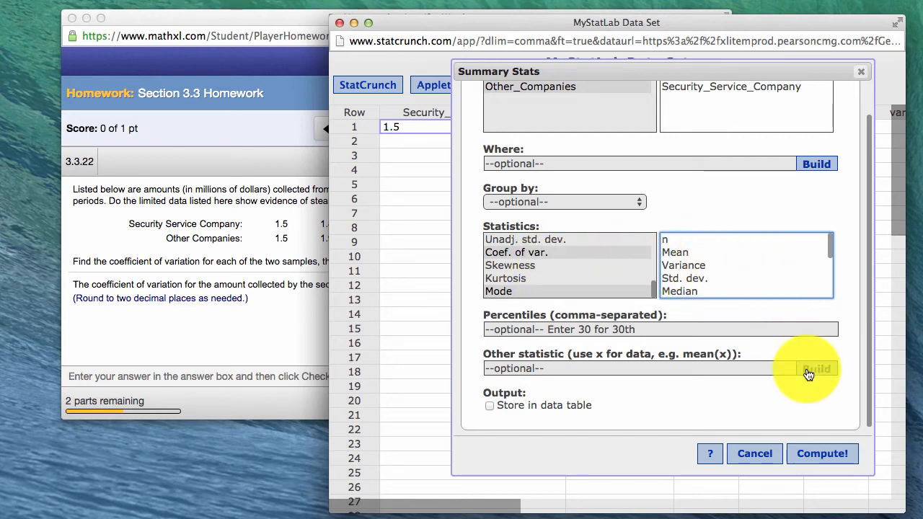
pyautogui.click(822, 453)
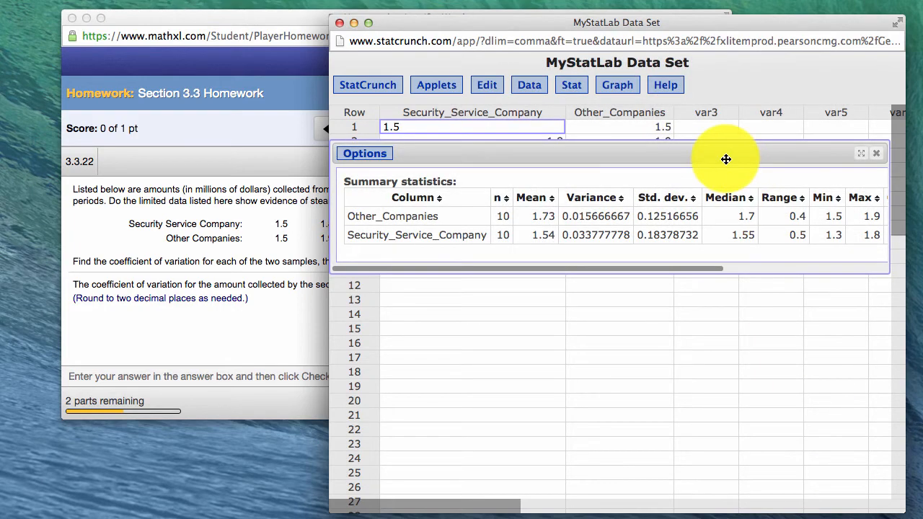
# - Widen the data set window and the summary statistics results window so more result columns fit
pyautogui.moveTo(726, 157); pyautogui.dragTo(725, 181)
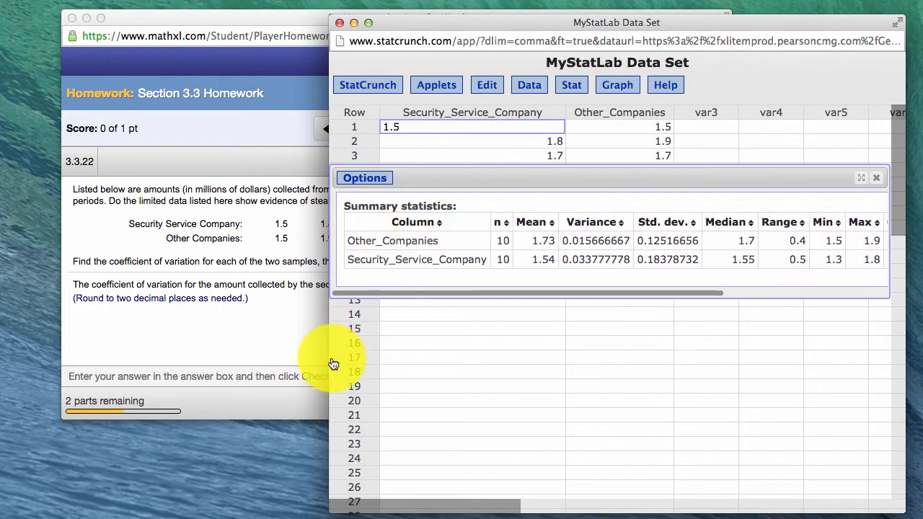
pyautogui.moveTo(321, 354); pyautogui.dragTo(222, 337)
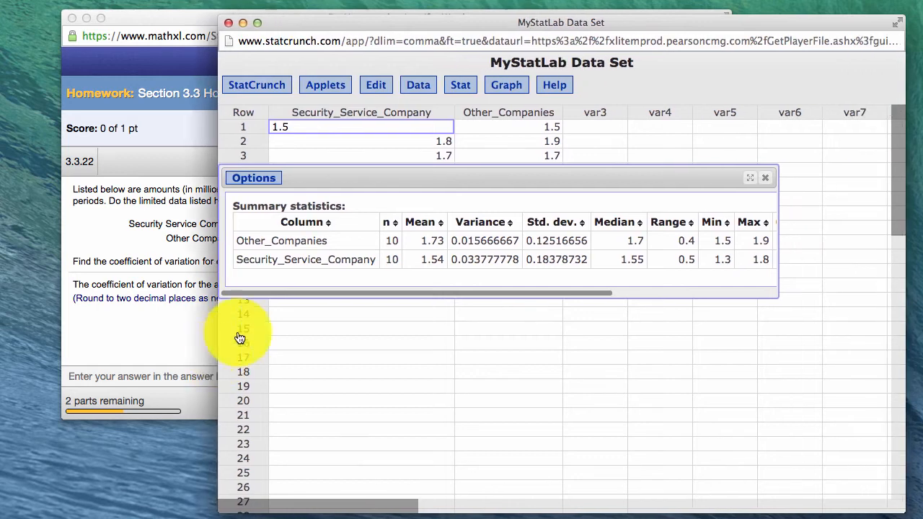
pyautogui.moveTo(362, 182); pyautogui.dragTo(427, 182)
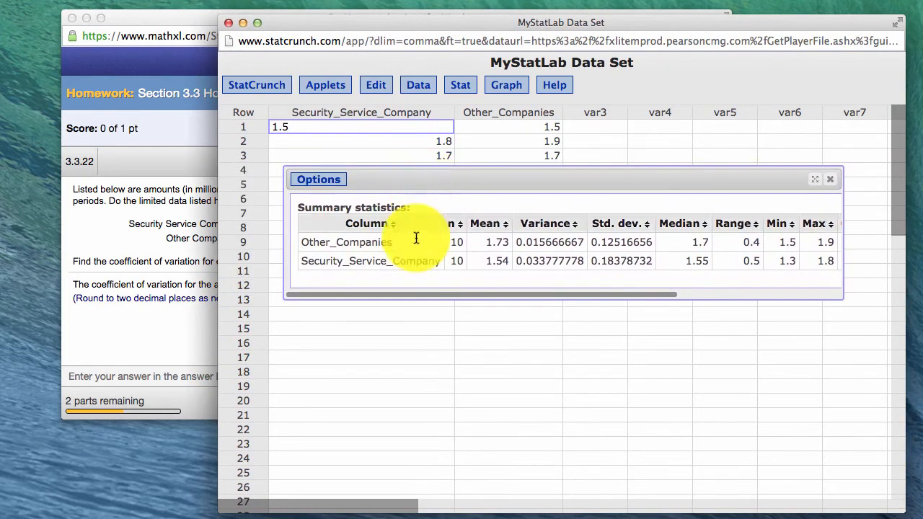
pyautogui.moveTo(397, 297); pyautogui.dragTo(373, 302)
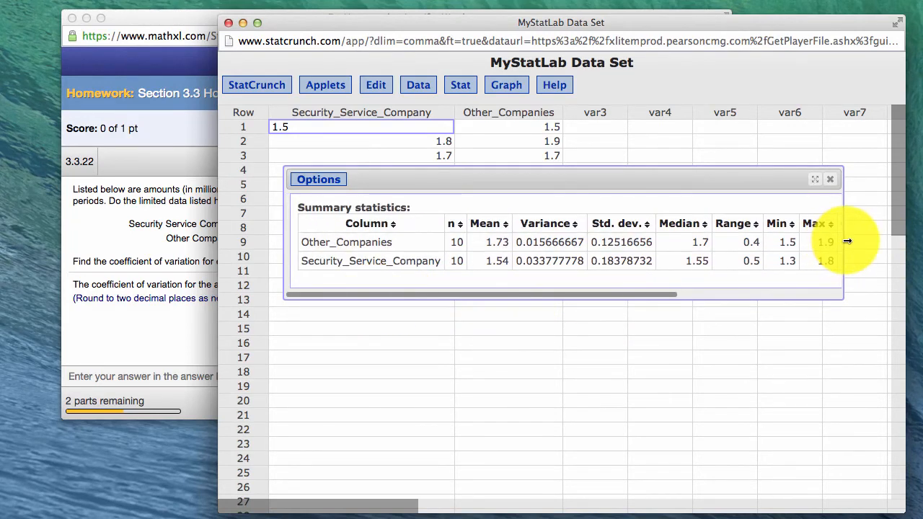
pyautogui.moveTo(843, 239); pyautogui.dragTo(883, 238)
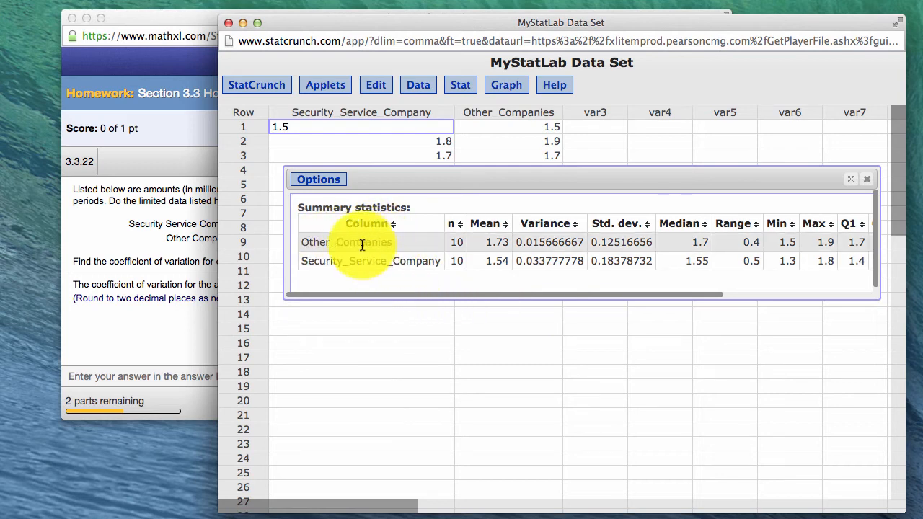
# - Read the coefficient of variation and the other computed statistics for both companies across the results table
pyautogui.moveTo(401, 299); pyautogui.dragTo(417, 299)
pyautogui.moveTo(464, 303); pyautogui.dragTo(485, 304)
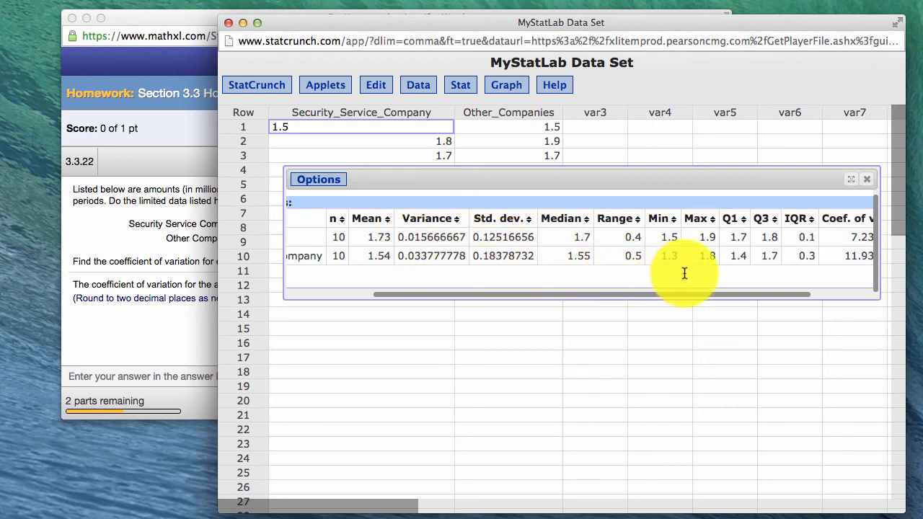
pyautogui.moveTo(674, 299); pyautogui.dragTo(745, 305)
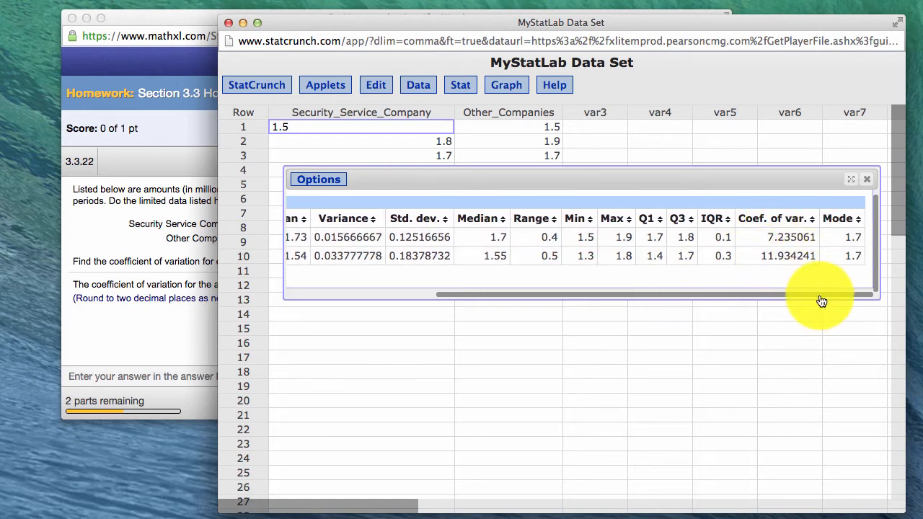
pyautogui.moveTo(821, 302); pyautogui.dragTo(667, 306)
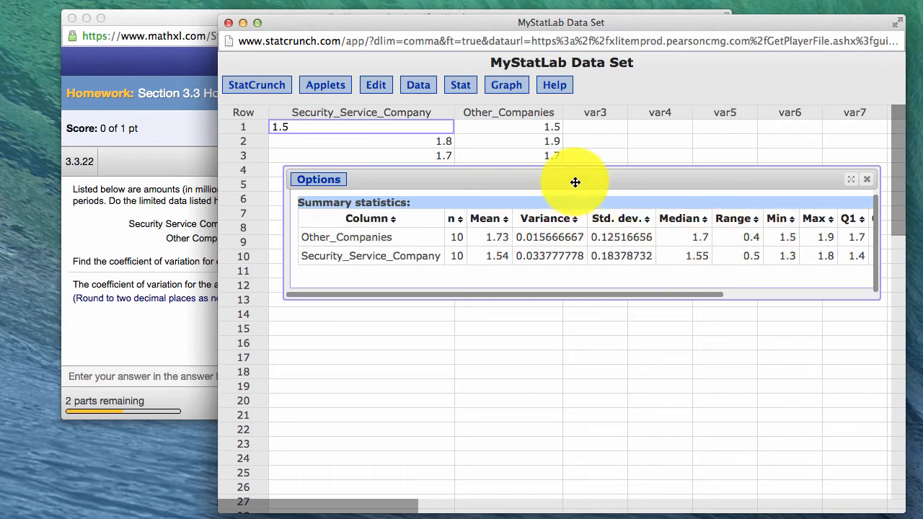
# - Set up a boxplot of Security_Service_Company and Other_Companies, using fences to identify outliers
pyautogui.moveTo(575, 182); pyautogui.dragTo(568, 245)
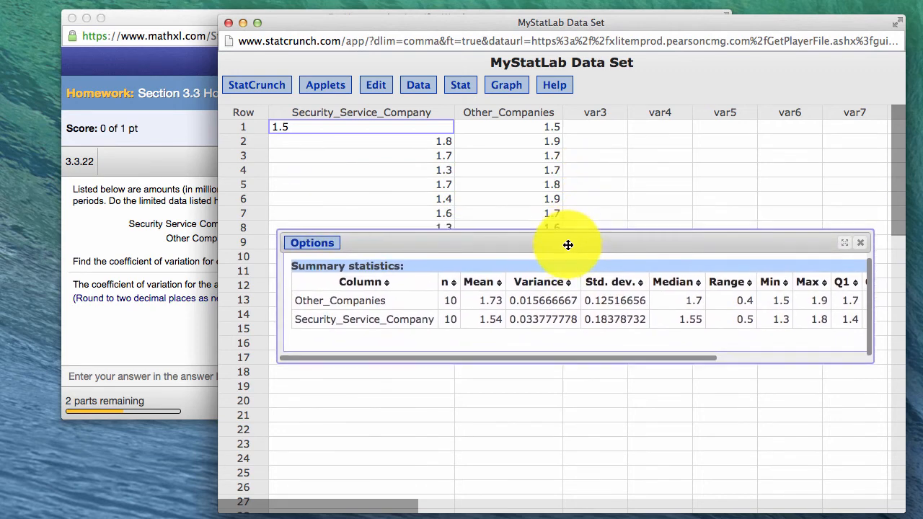
pyautogui.click(506, 87)
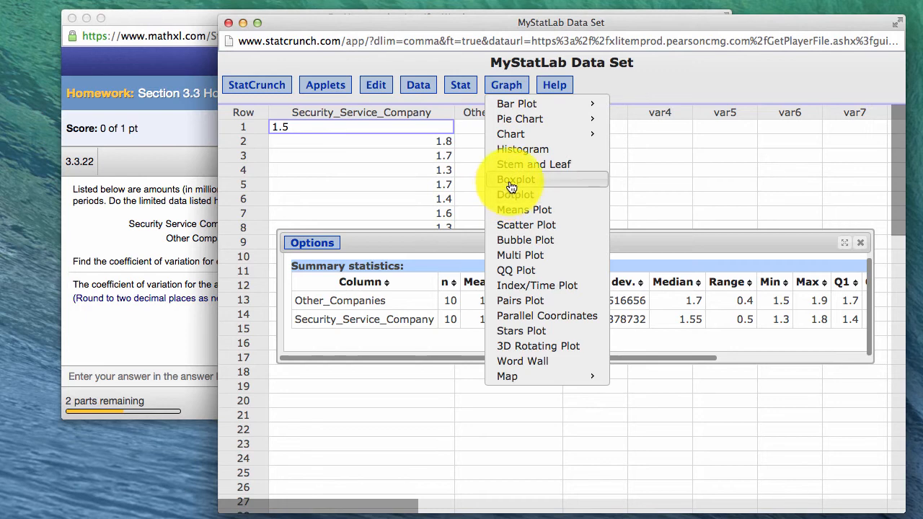
pyautogui.click(537, 181)
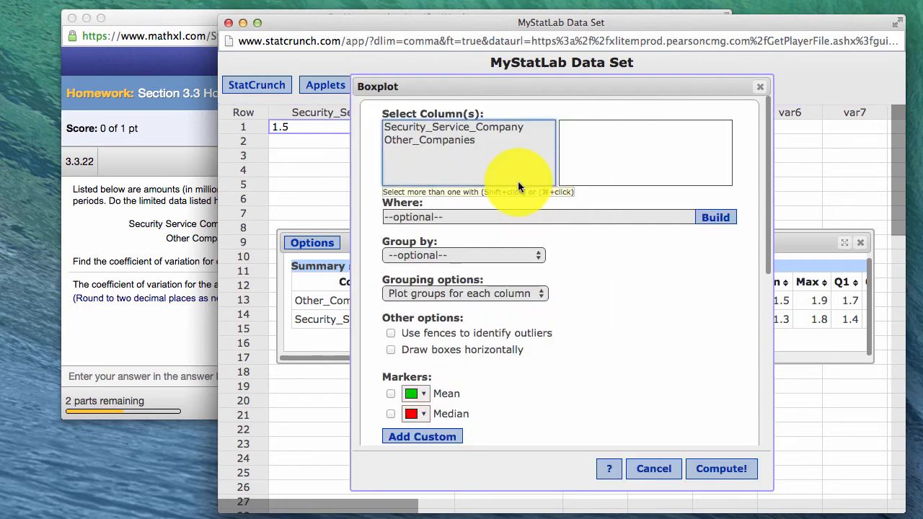
pyautogui.click(441, 127)
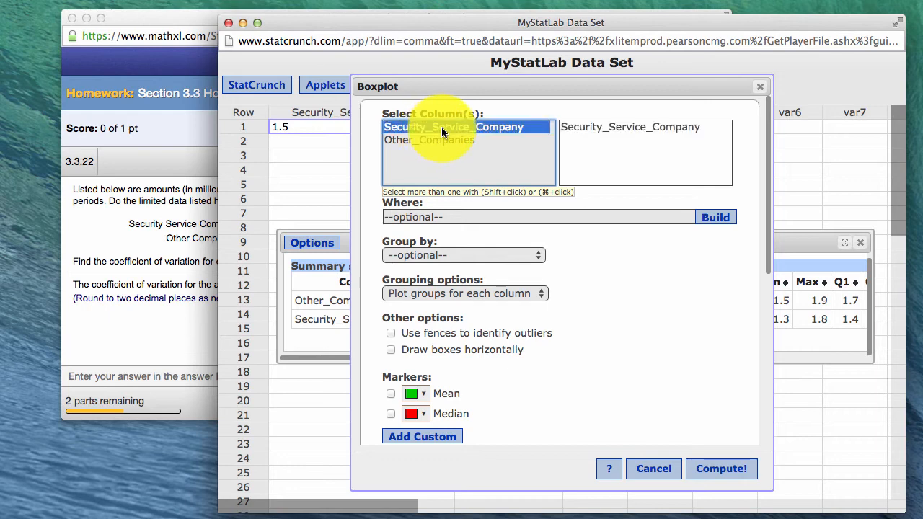
pyautogui.keyDown('shift'); pyautogui.click(443, 139); pyautogui.keyUp('shift')
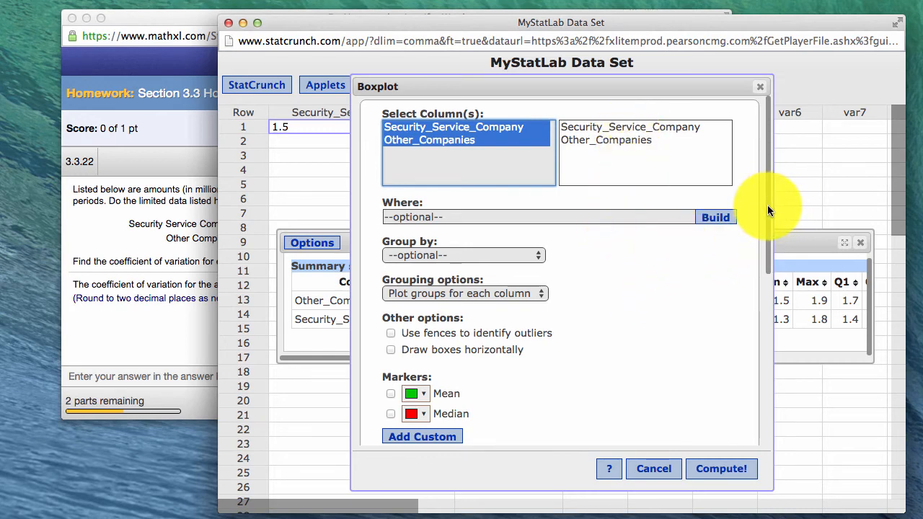
pyautogui.moveTo(767, 205); pyautogui.dragTo(767, 242)
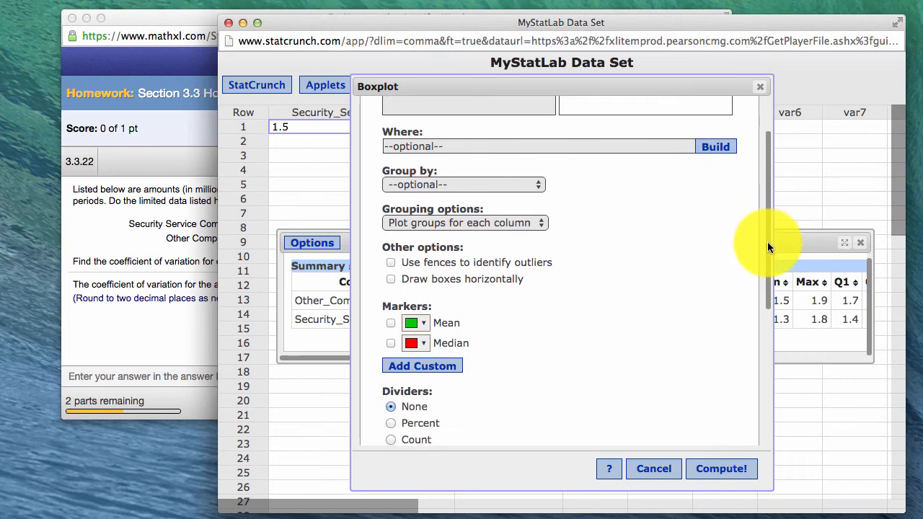
pyautogui.click(392, 258)
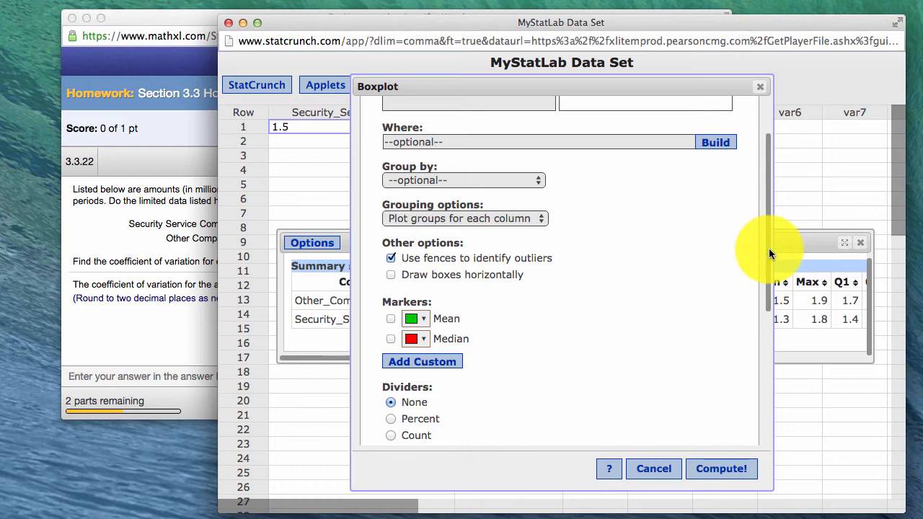
# - Compute the boxplots with the remaining default options and enlarge the graph window
pyautogui.moveTo(769, 248); pyautogui.dragTo(766, 375)
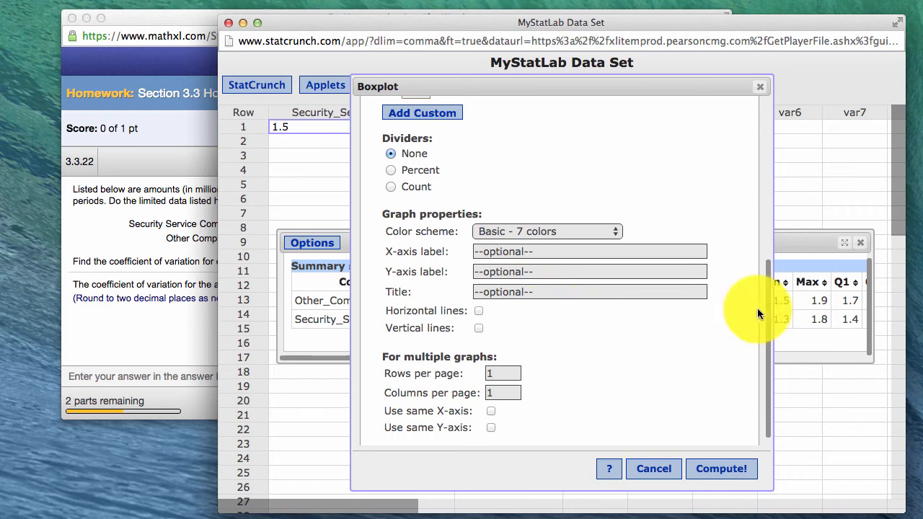
pyautogui.moveTo(767, 308); pyautogui.dragTo(767, 317)
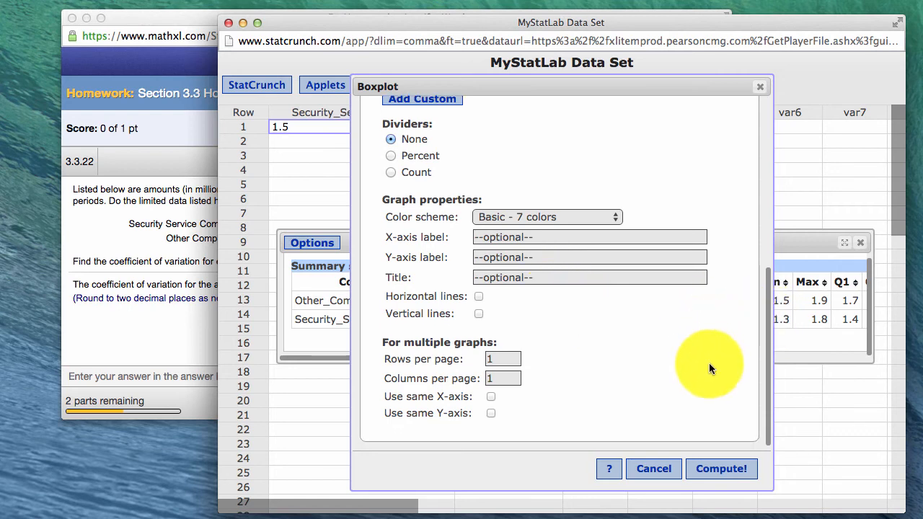
pyautogui.click(724, 471)
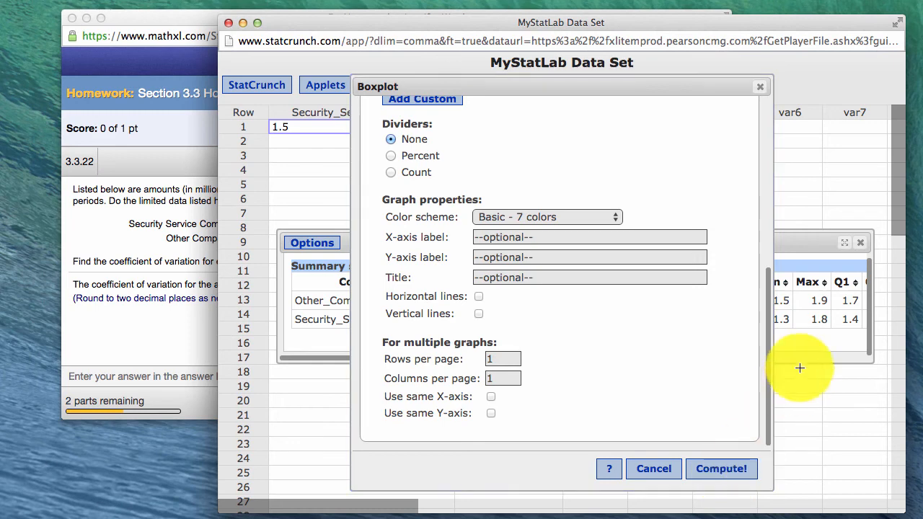
pyautogui.moveTo(652, 169); pyautogui.dragTo(617, 174)
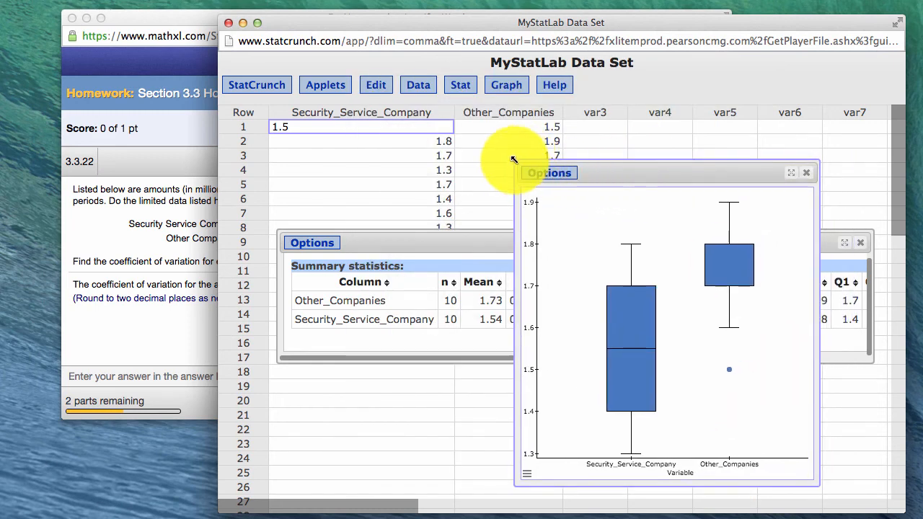
pyautogui.moveTo(513, 161); pyautogui.dragTo(434, 111)
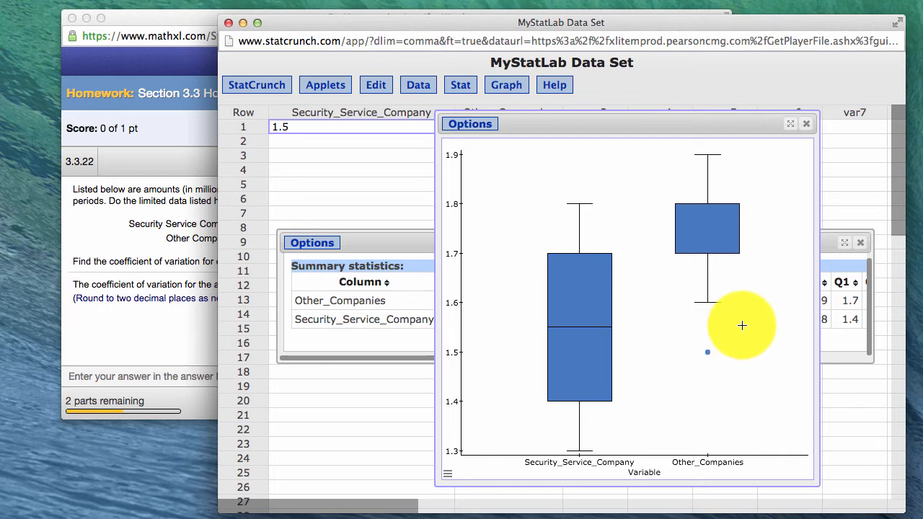
# - Edit the existing boxplot graph to draw the boxes horizontally and recompute it for both companies
pyautogui.moveTo(552, 327)
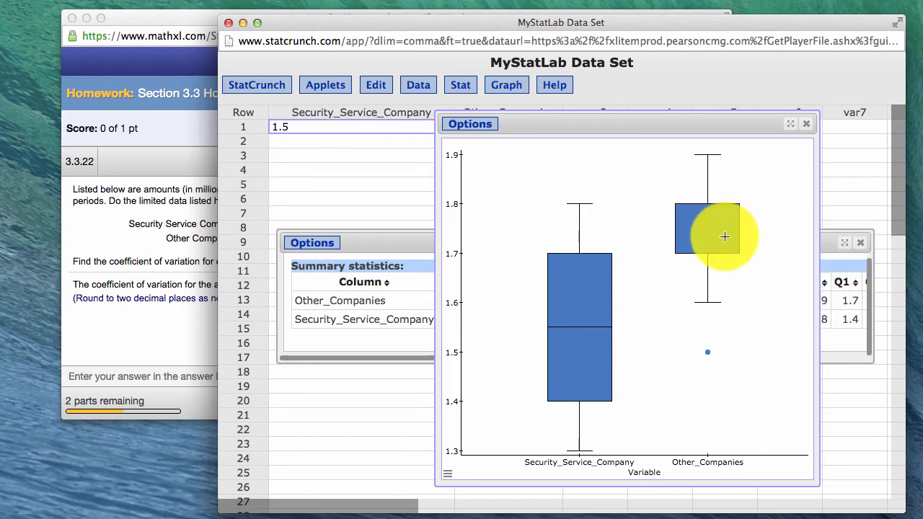
pyautogui.moveTo(725, 254)
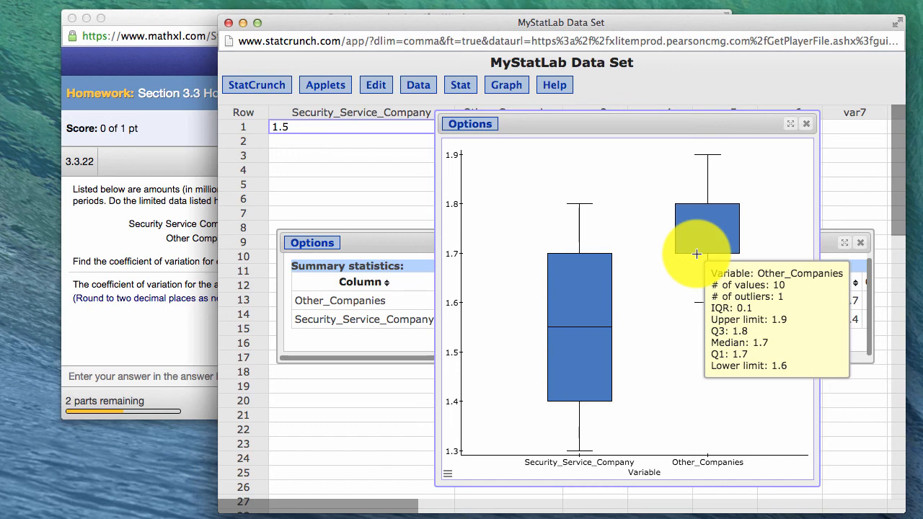
pyautogui.click(473, 127)
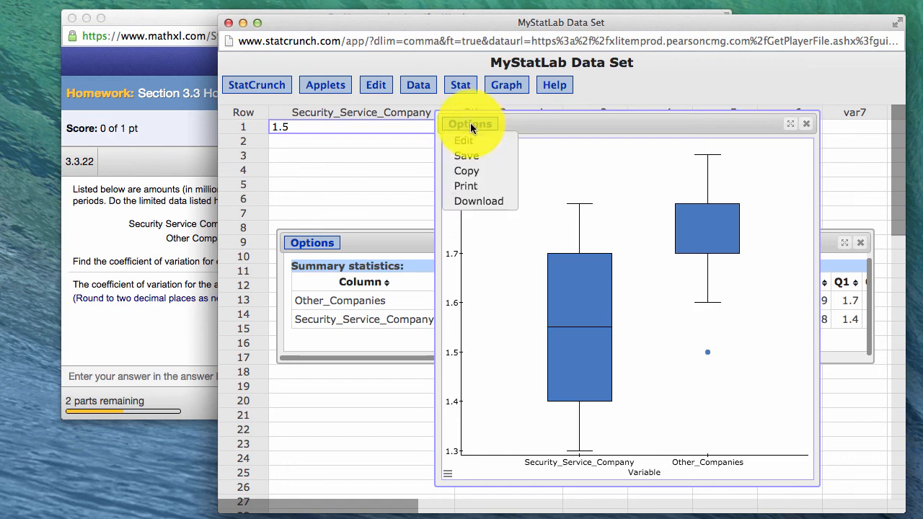
pyautogui.click(469, 138)
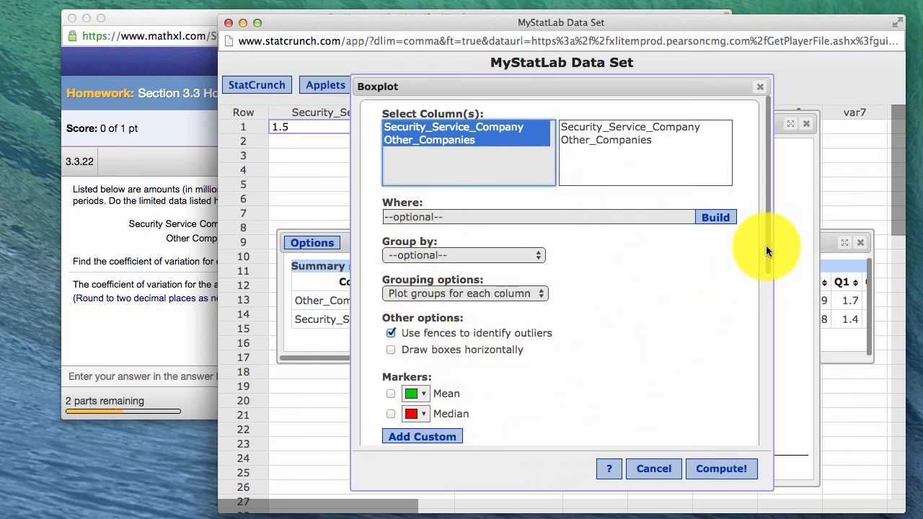
pyautogui.moveTo(767, 246); pyautogui.dragTo(703, 296)
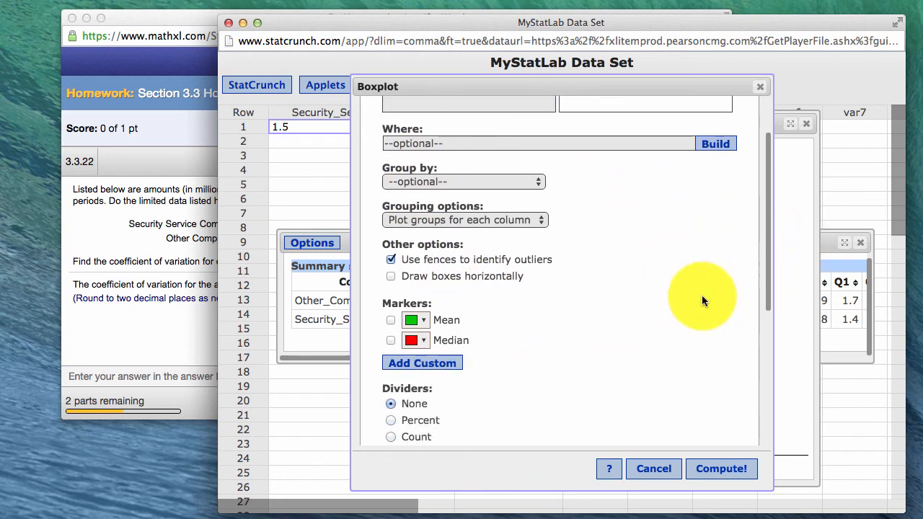
pyautogui.click(390, 276)
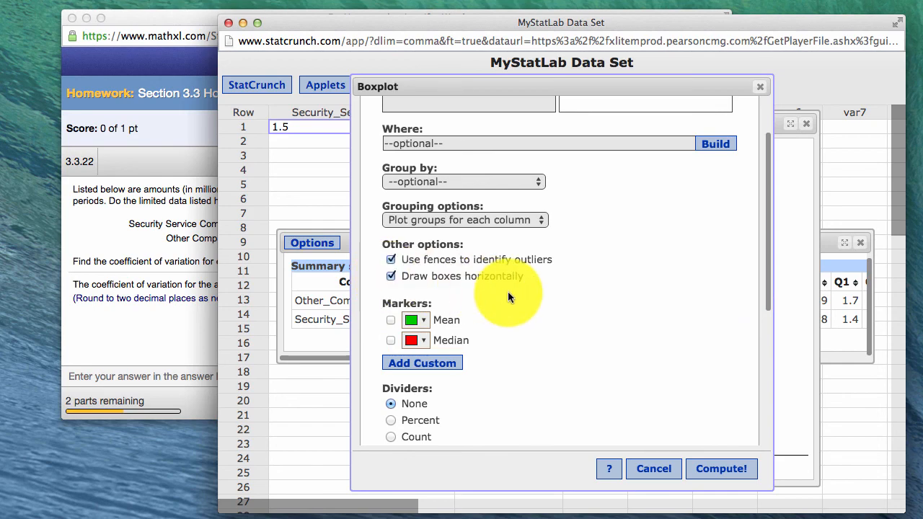
pyautogui.click(720, 469)
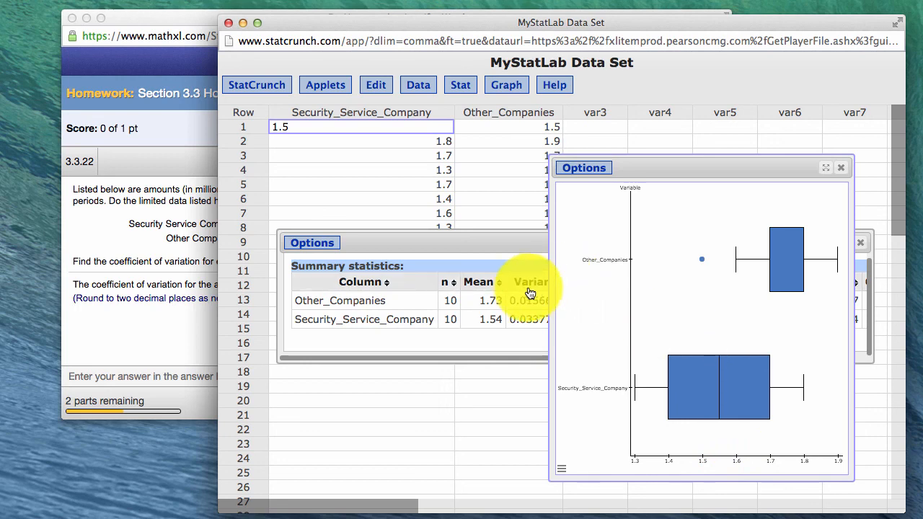
# - Widen the horizontal boxplot graph window and inspect the Security_Service_Company box's quartiles, median and limits
pyautogui.moveTo(547, 286); pyautogui.dragTo(418, 269)
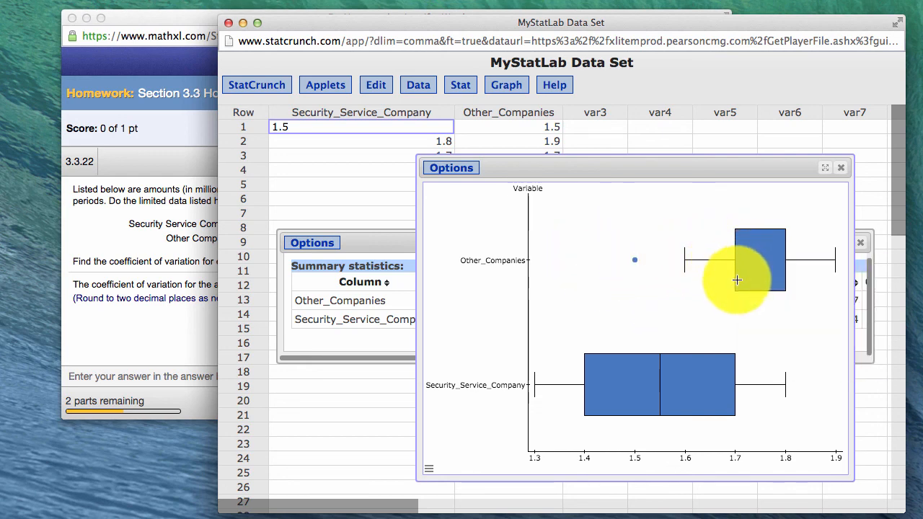
pyautogui.moveTo(734, 282)
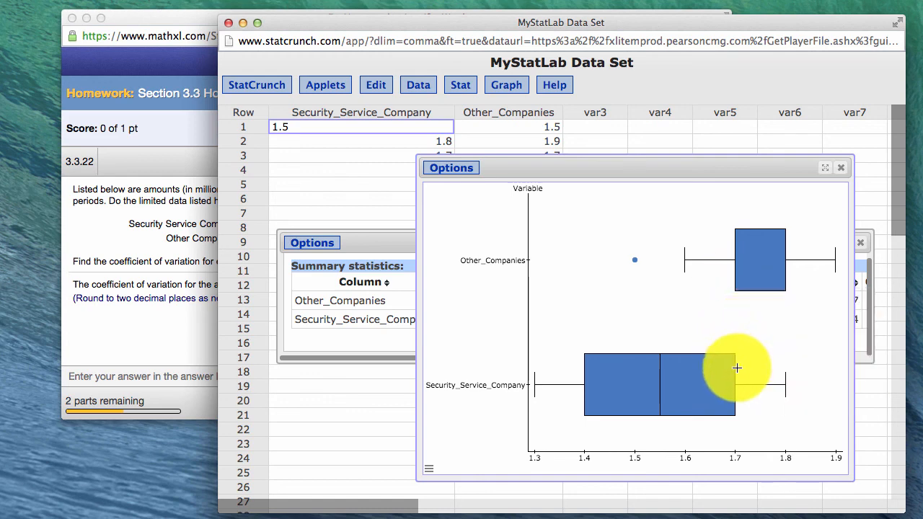
pyautogui.moveTo(735, 368)
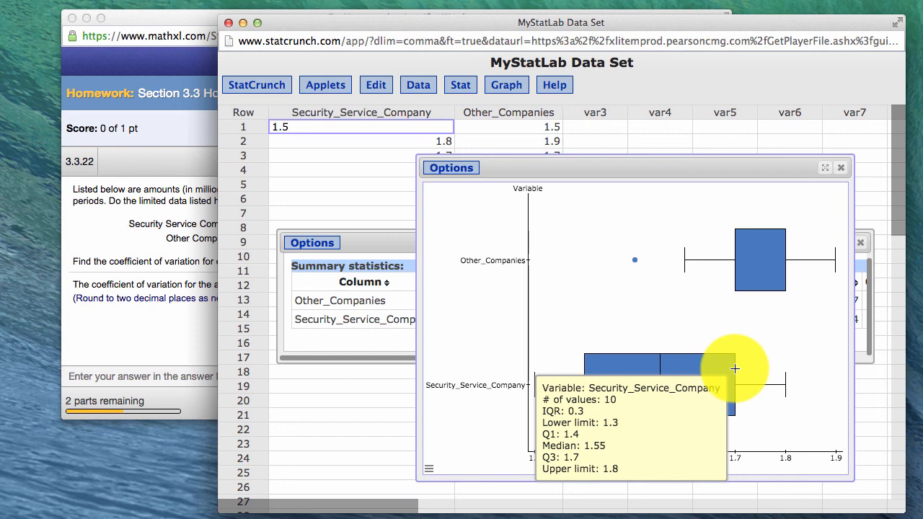